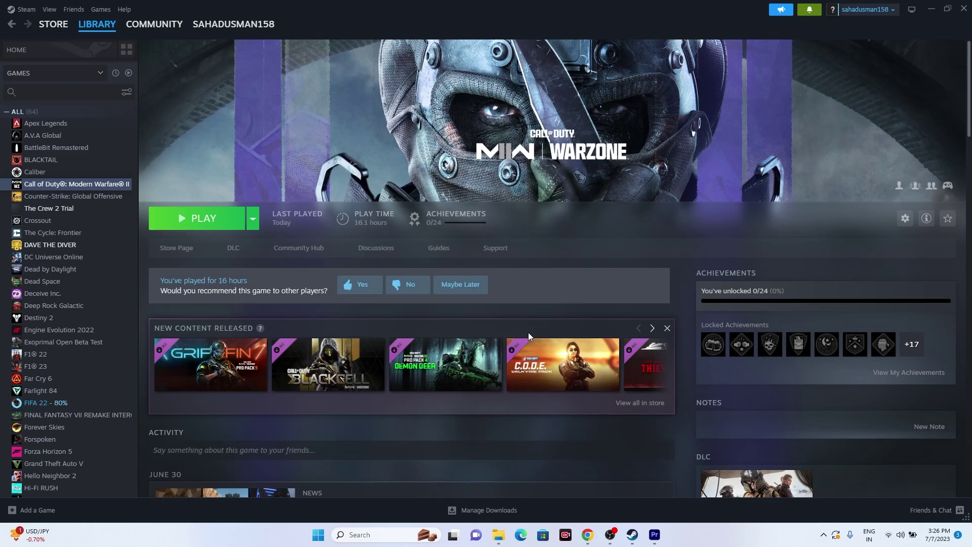
Start Verify integrity of game files for Call of Duty under Installed Files, then close Properties.
right_click(69, 187)
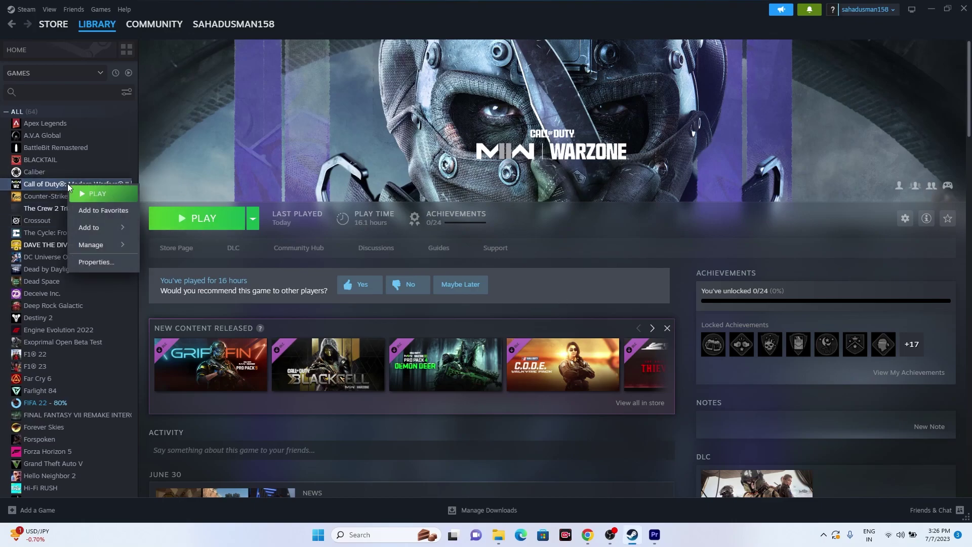
click(85, 265)
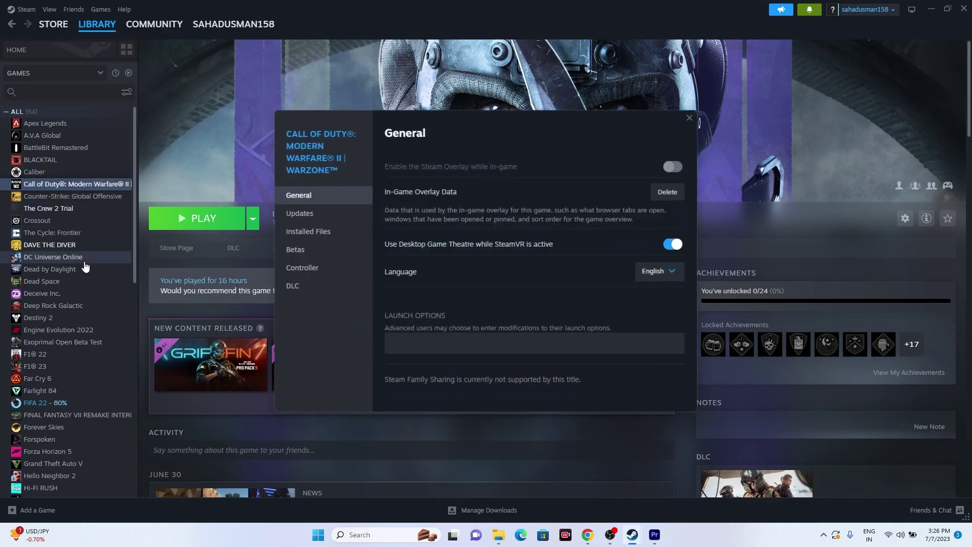
click(317, 238)
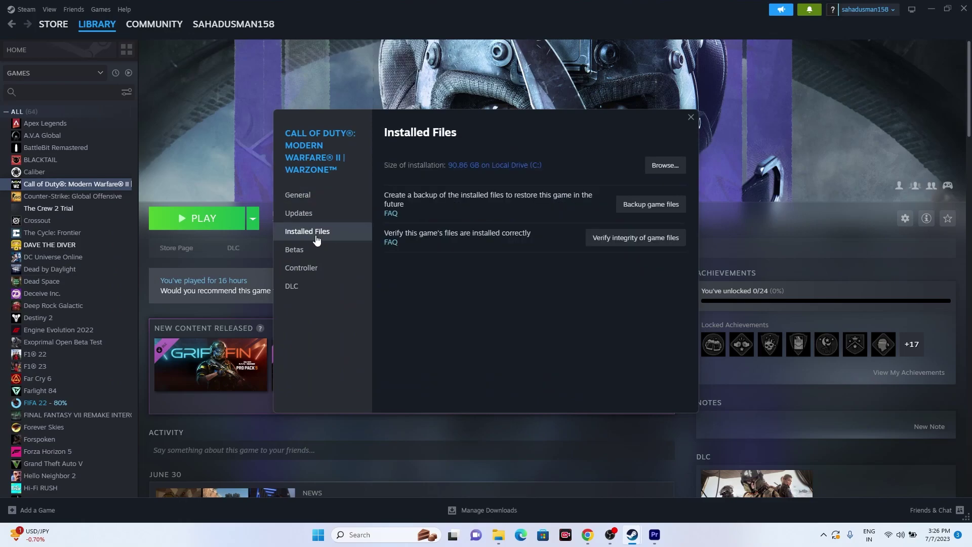
click(645, 243)
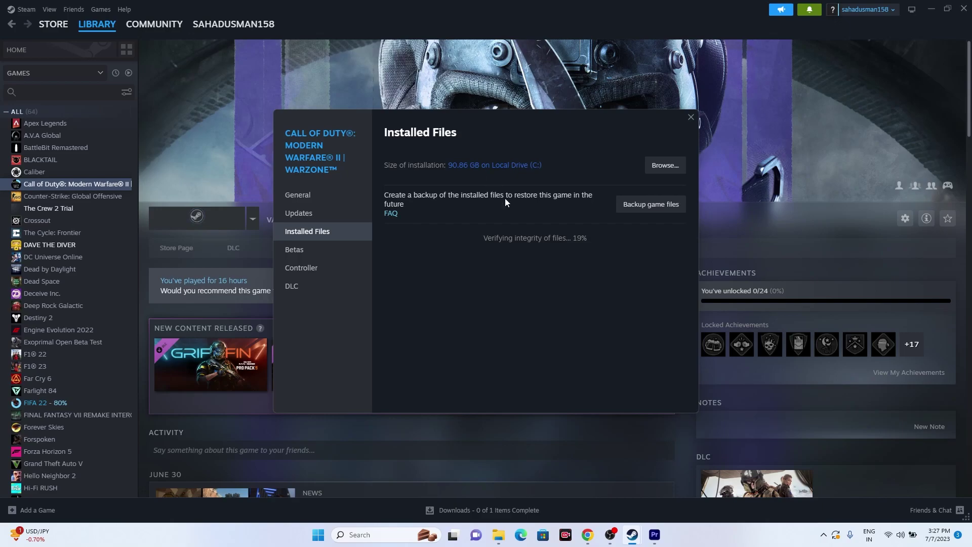
click(690, 117)
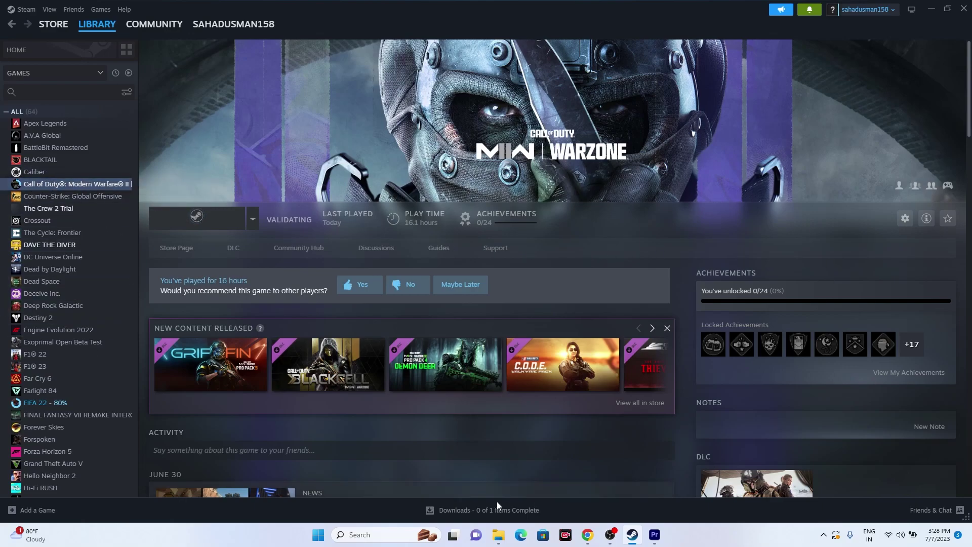
mouse_move(500, 540)
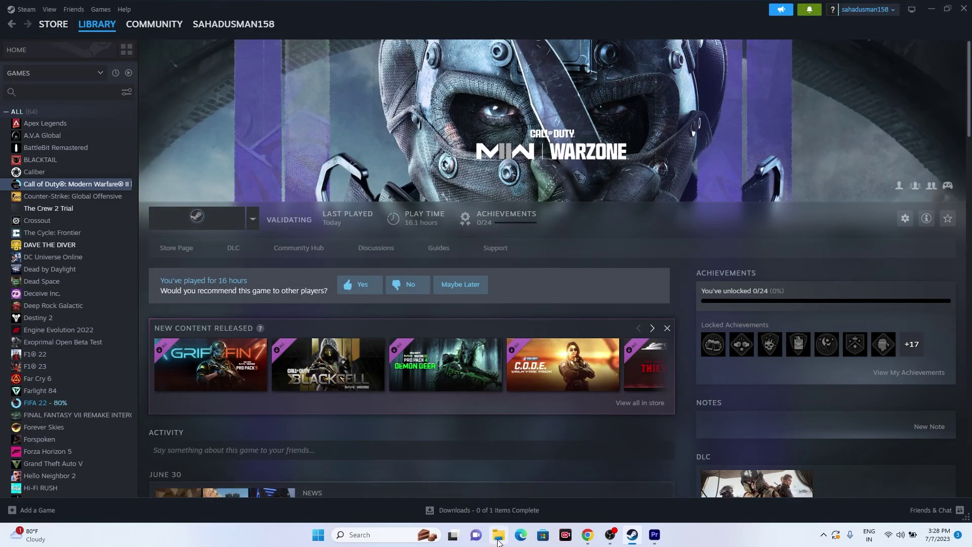
Browse to the game's Call of Duty HQ install folder from Installed Files and maximize File Explorer.
click(500, 536)
click(956, 15)
right_click(56, 188)
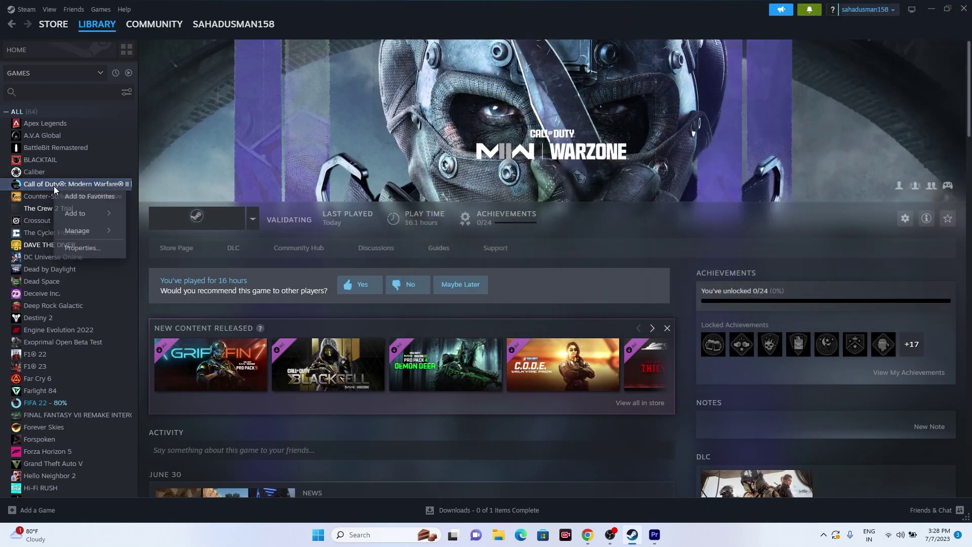
click(91, 253)
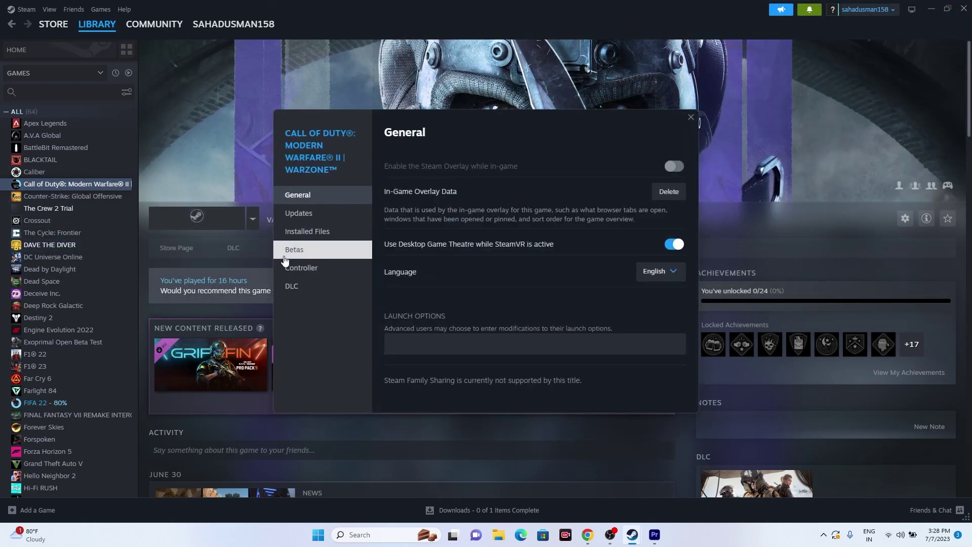
click(303, 232)
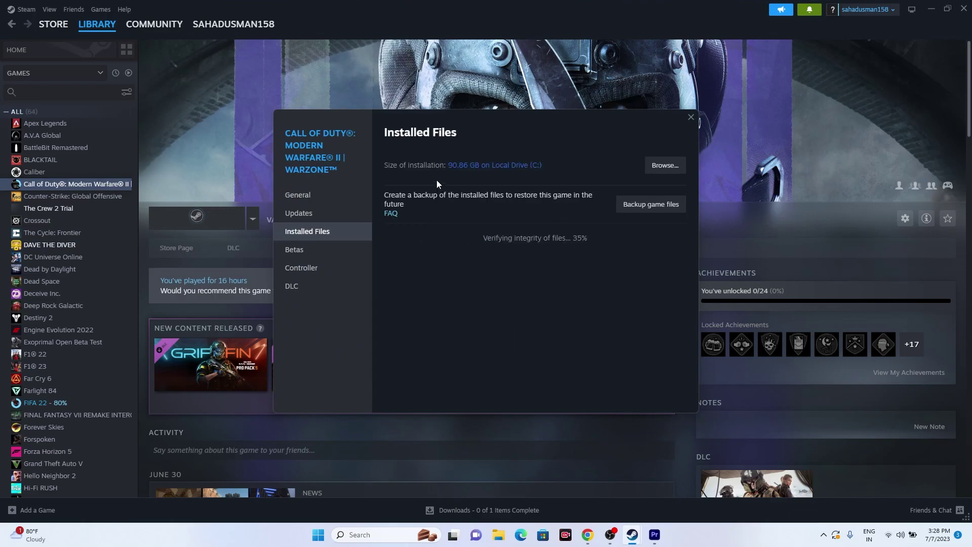
click(661, 167)
click(931, 10)
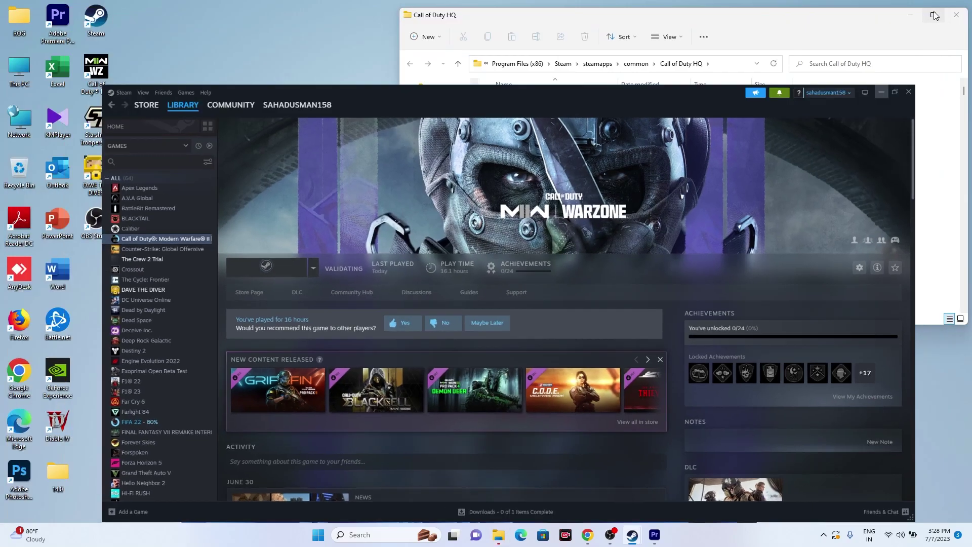
click(933, 15)
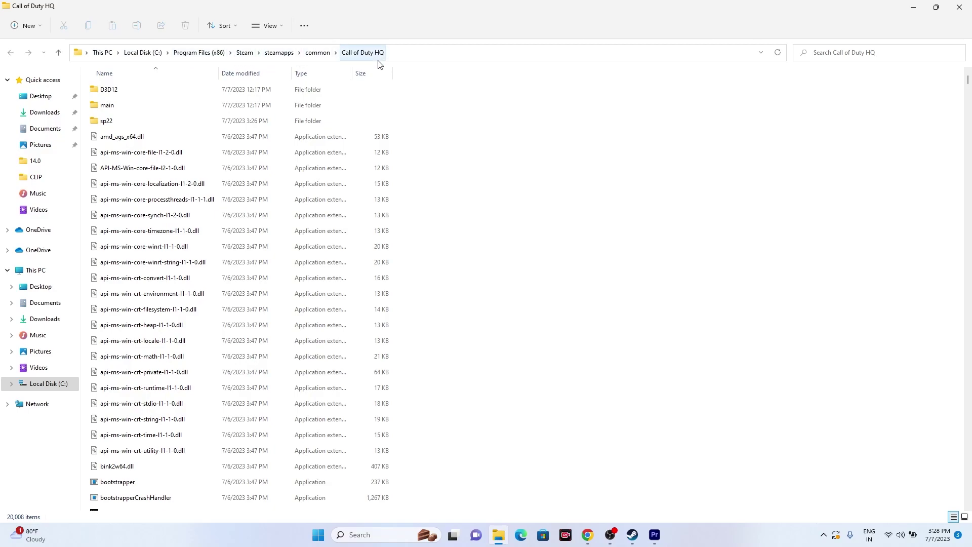
Find the cod application in the install folder and launch it.
scroll(794, 252, down, 5)
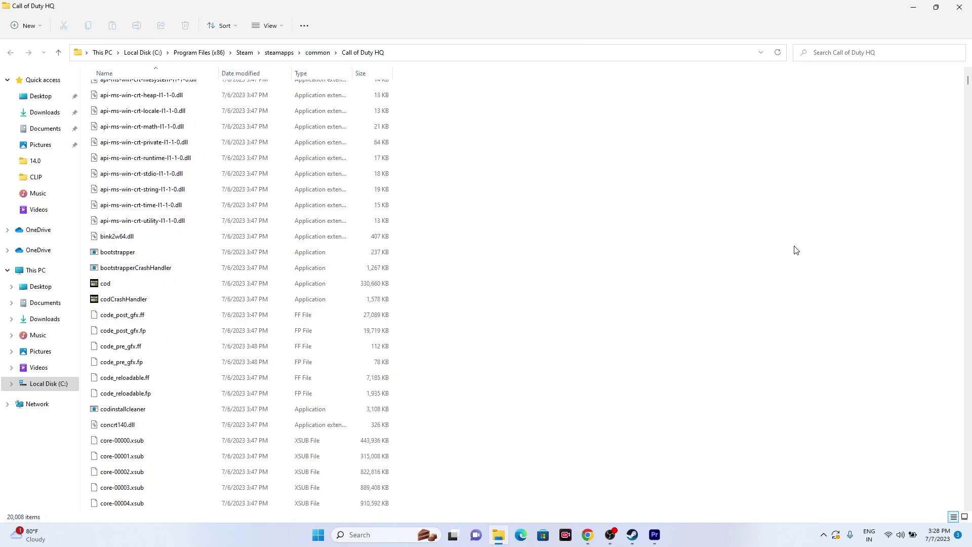
scroll(794, 250, down, 1)
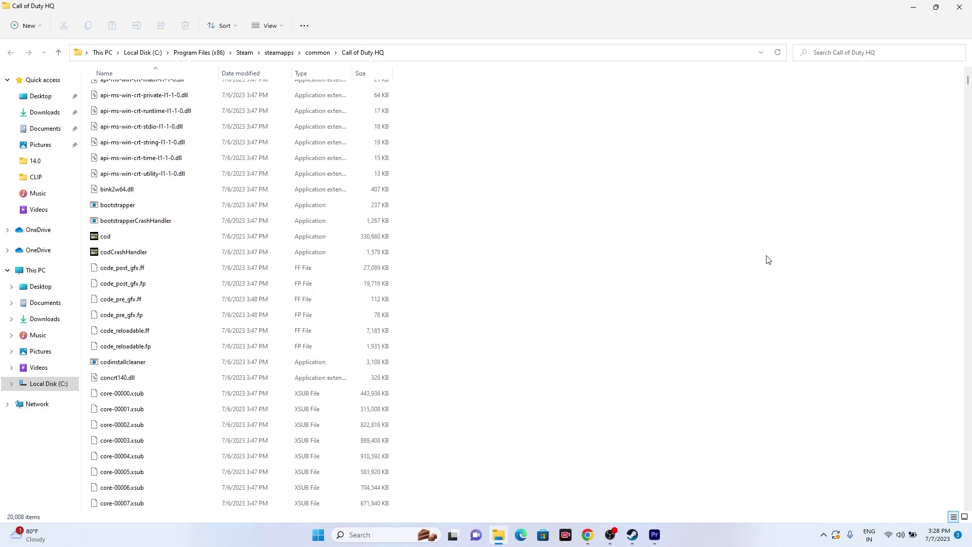
click(127, 239)
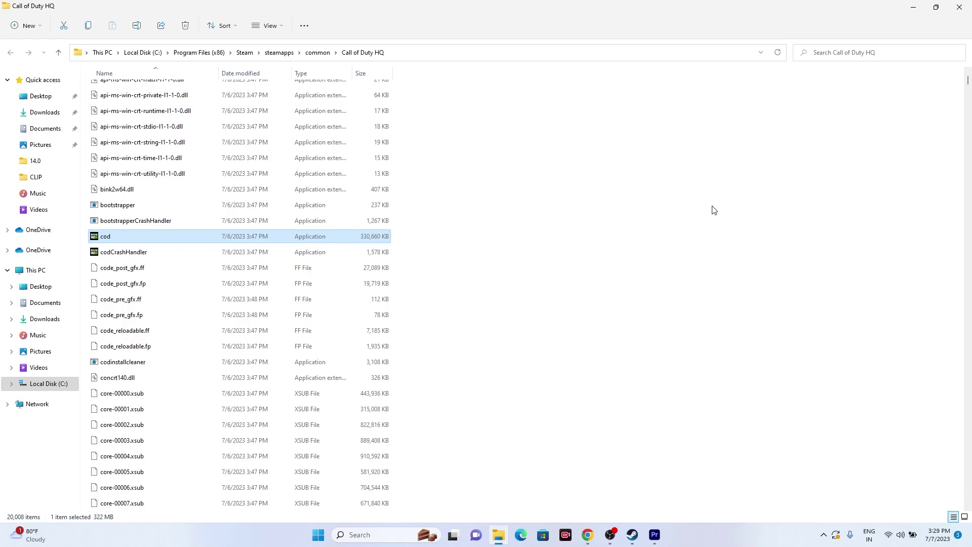
double_click(196, 235)
Tick Run this program as an administrator in cod's Compatibility properties and apply it.
right_click(195, 235)
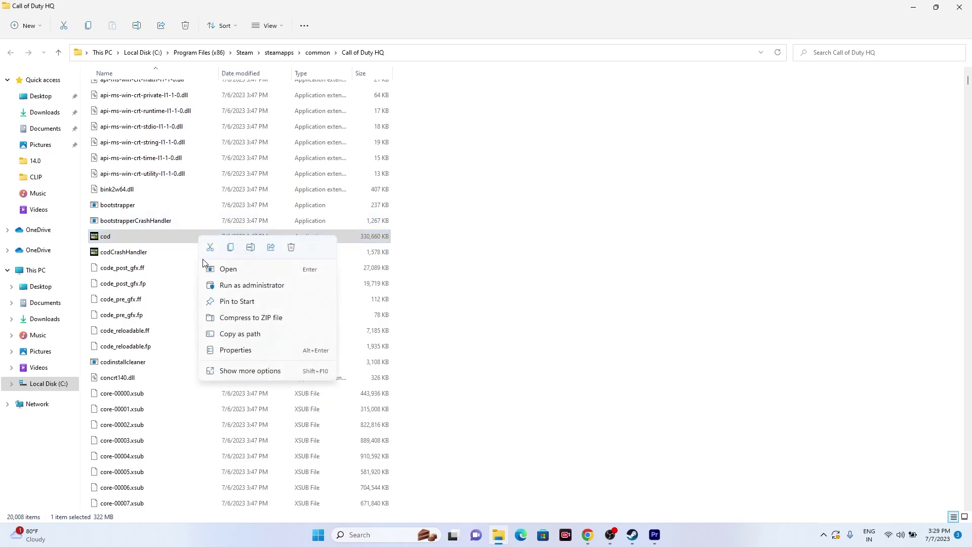
click(223, 369)
click(271, 365)
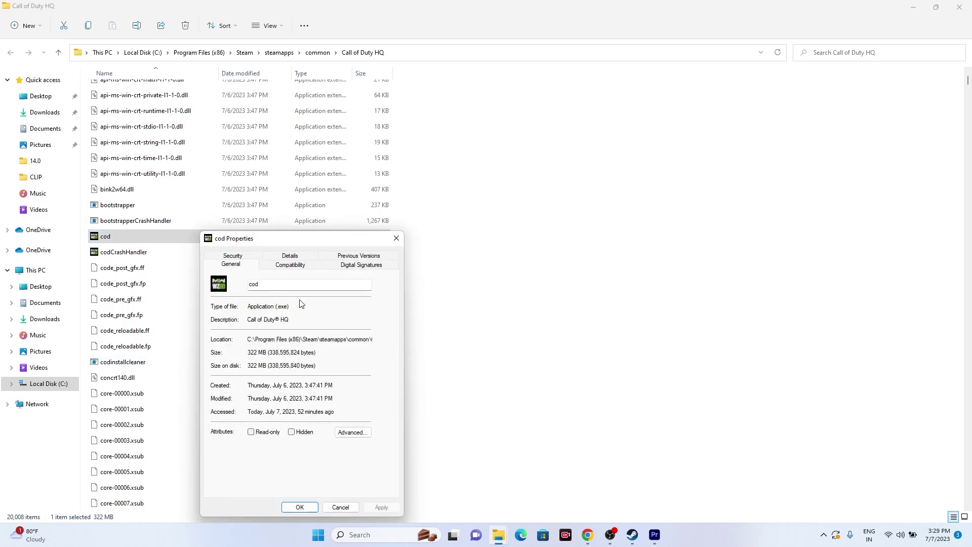
click(282, 265)
drag(306, 240, 558, 124)
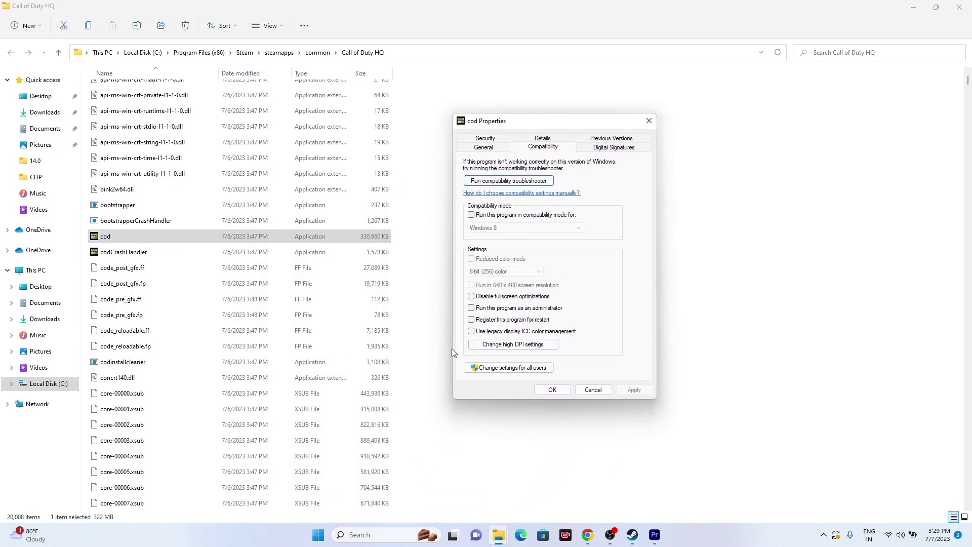
click(471, 308)
click(635, 390)
click(552, 390)
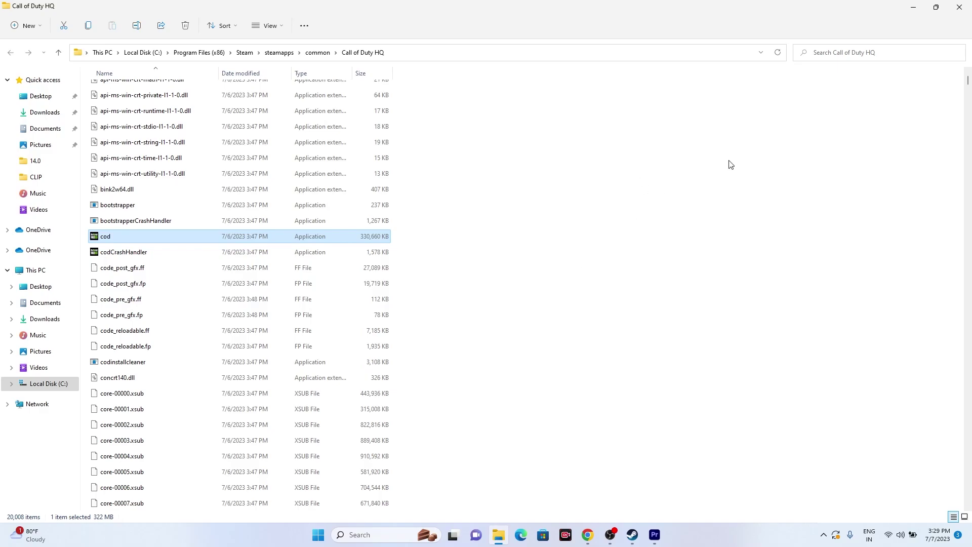
key(Tab)
Close File Explorer and the game properties, then reopen Steam.
click(958, 7)
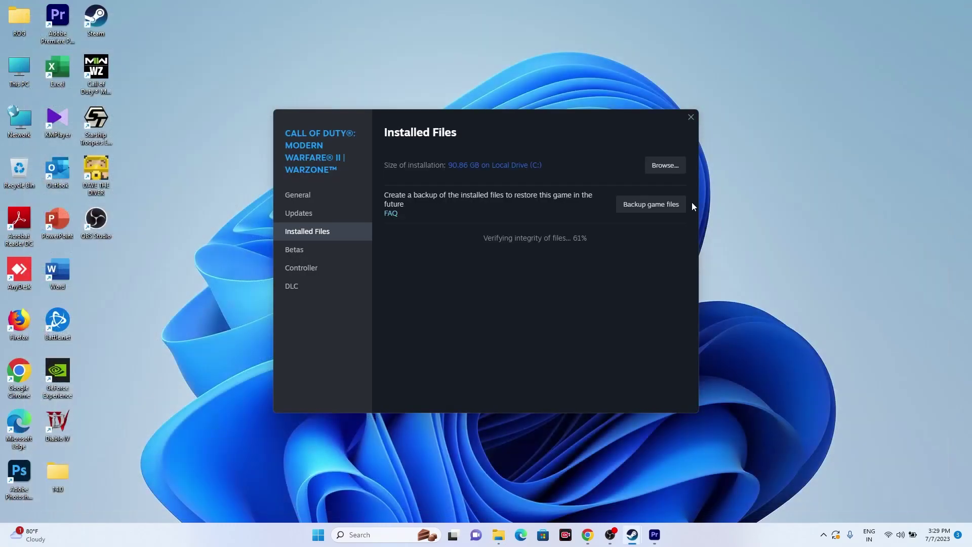
click(692, 118)
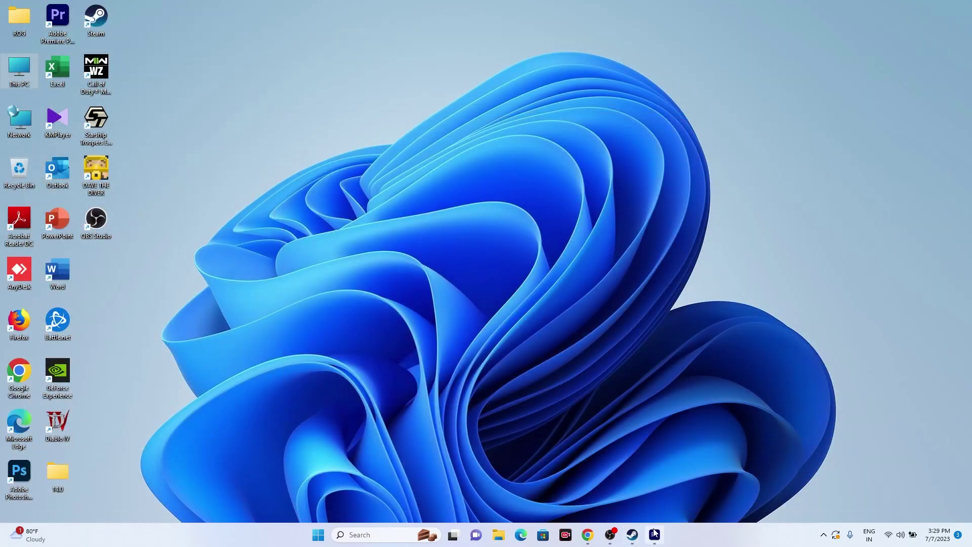
double_click(104, 26)
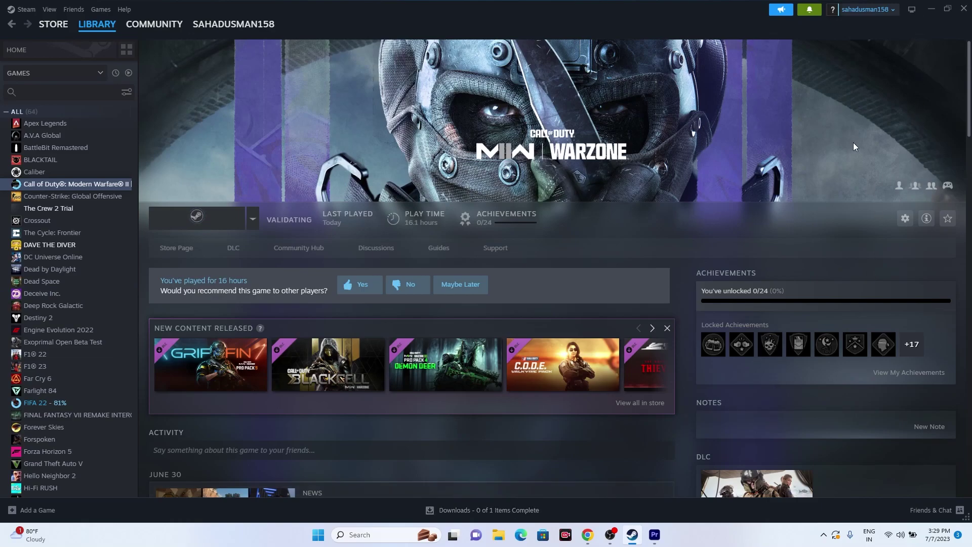
Reopen the Call of Duty HQ install folder via Installed Files and select cod.
right_click(72, 185)
click(101, 246)
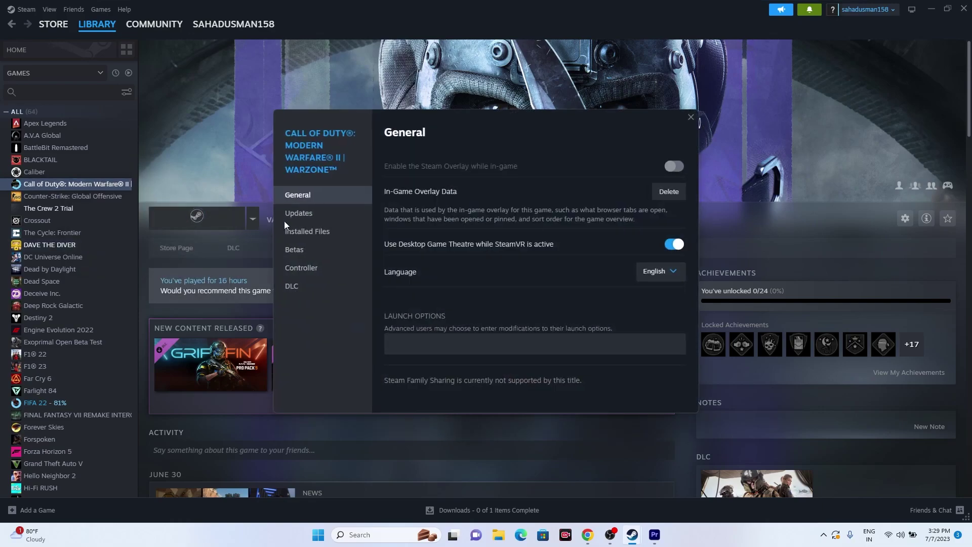
click(307, 230)
click(657, 167)
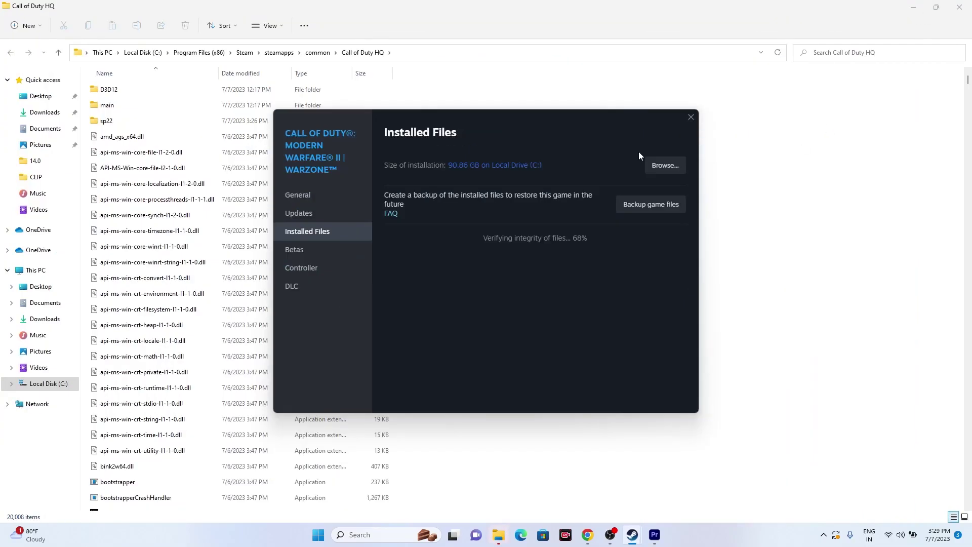
click(692, 116)
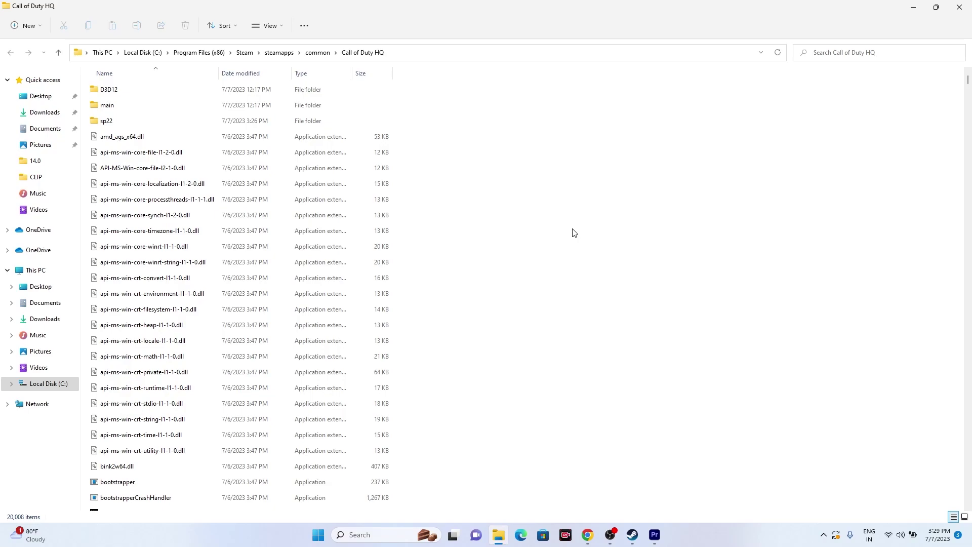
scroll(550, 221, down, 4)
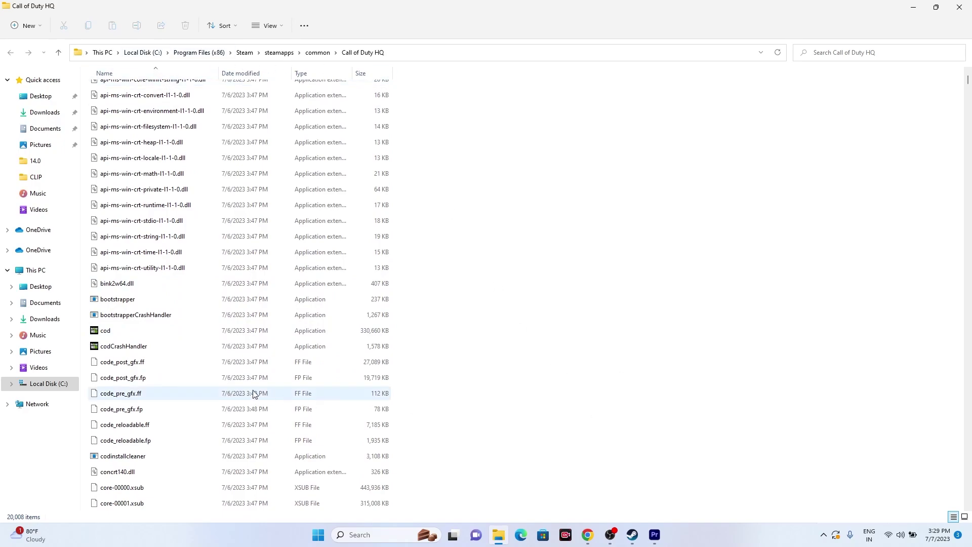
click(130, 336)
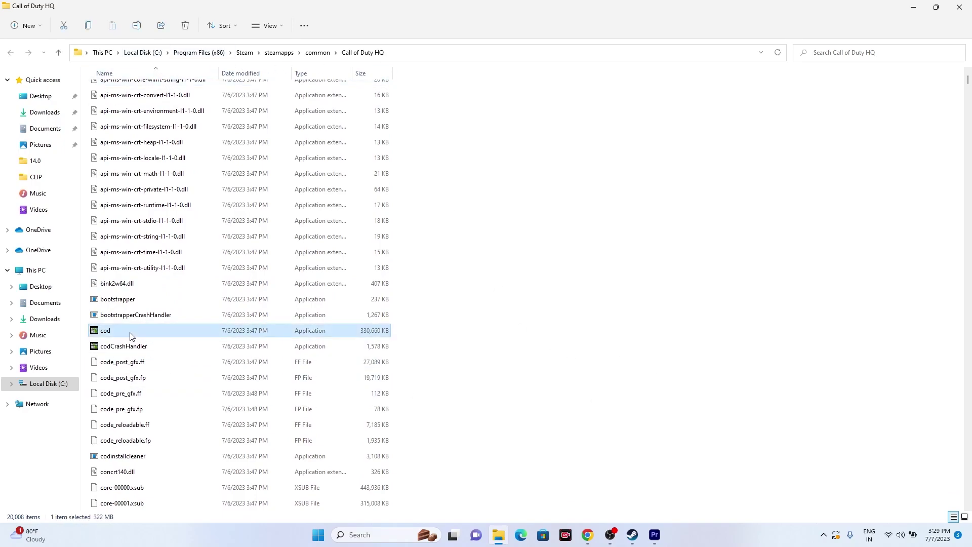
Enable compatibility mode on cod, trying Windows 7 and then Windows 8.
right_click(130, 336)
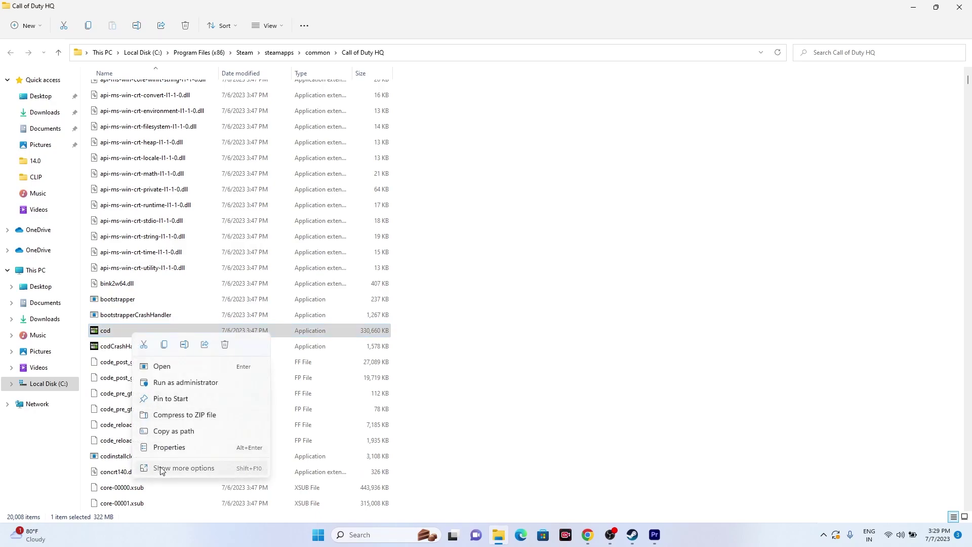
click(182, 469)
click(203, 462)
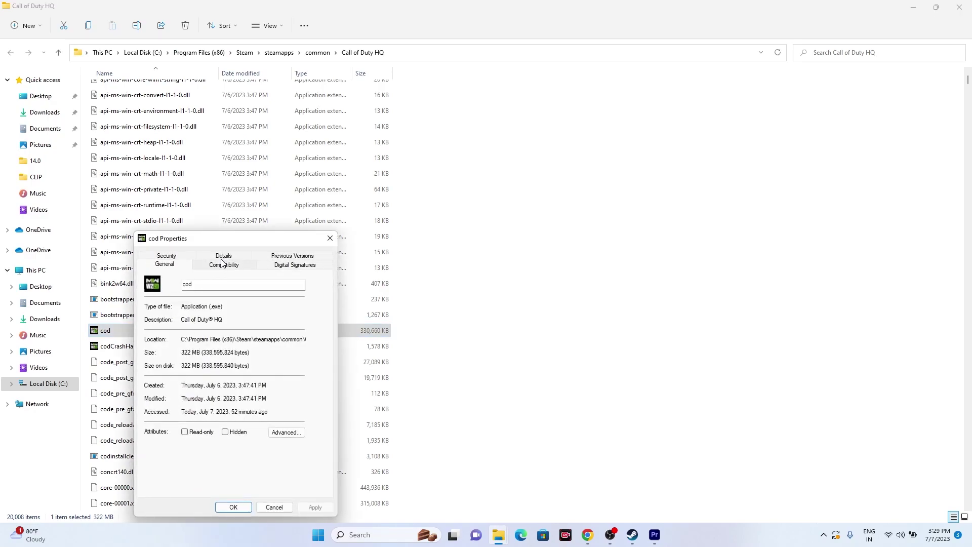
click(222, 265)
drag(249, 242, 582, 121)
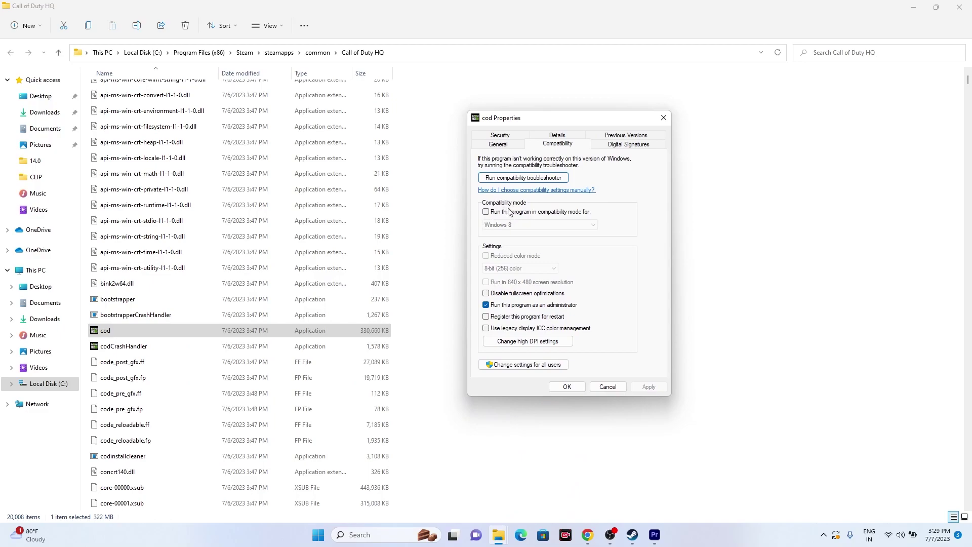
click(487, 212)
click(510, 226)
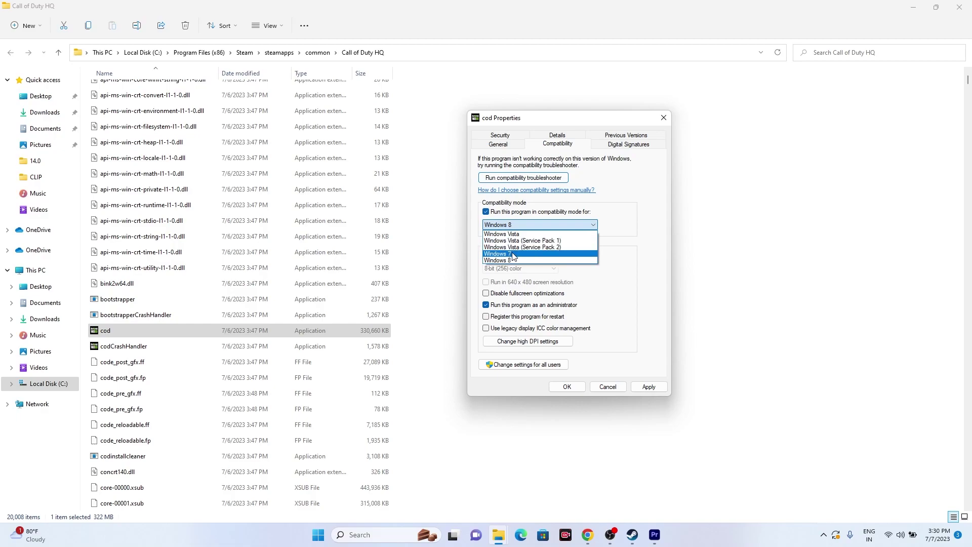
click(513, 257)
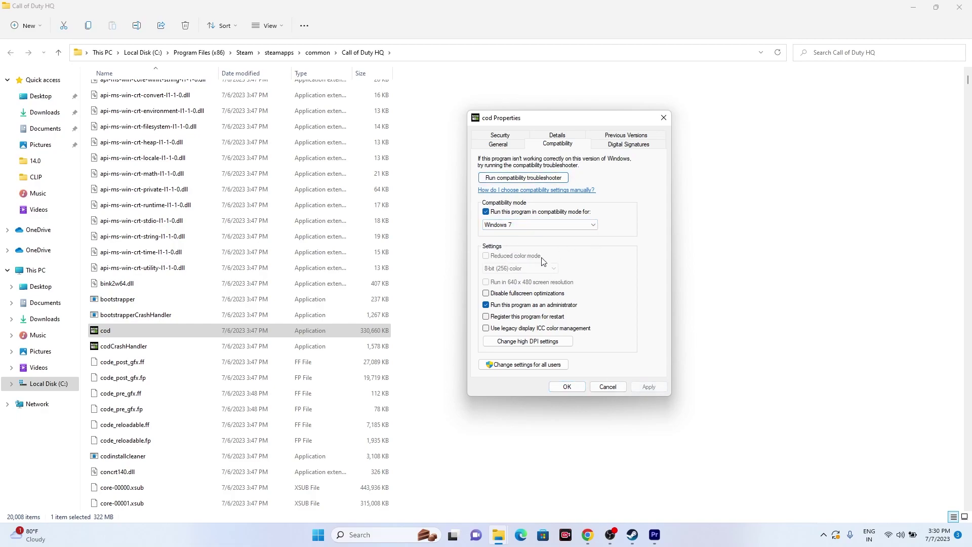
click(511, 229)
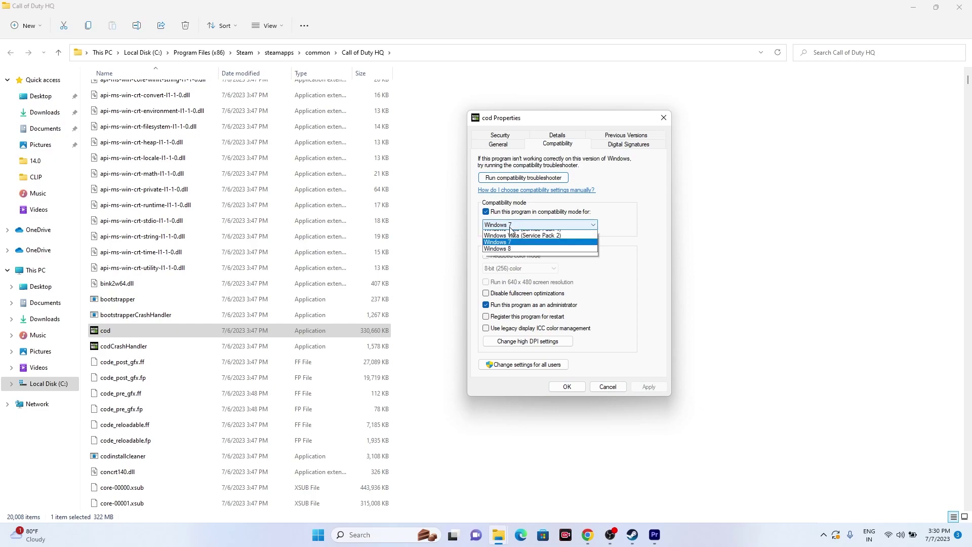
click(511, 259)
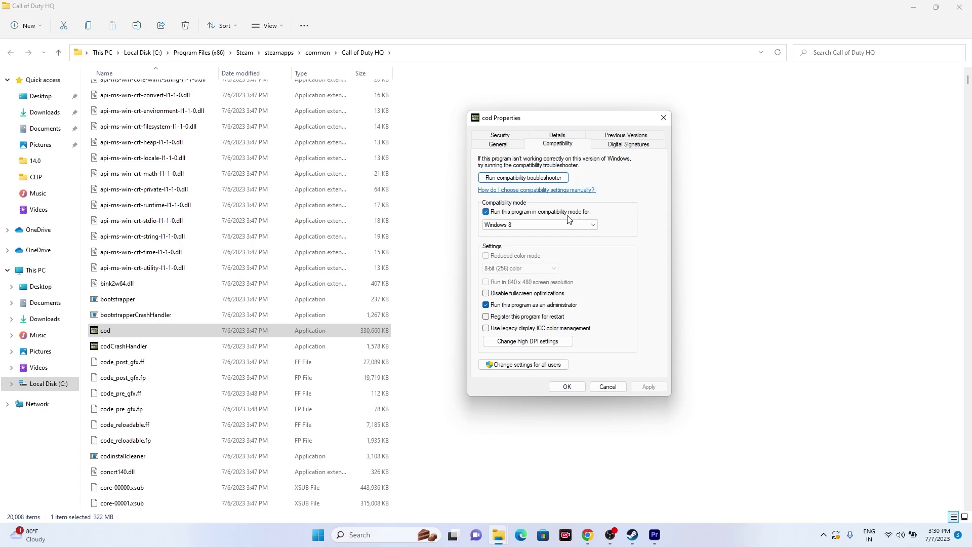
Turn compatibility mode back off, apply with OK, and close File Explorer.
click(554, 212)
click(649, 386)
click(567, 386)
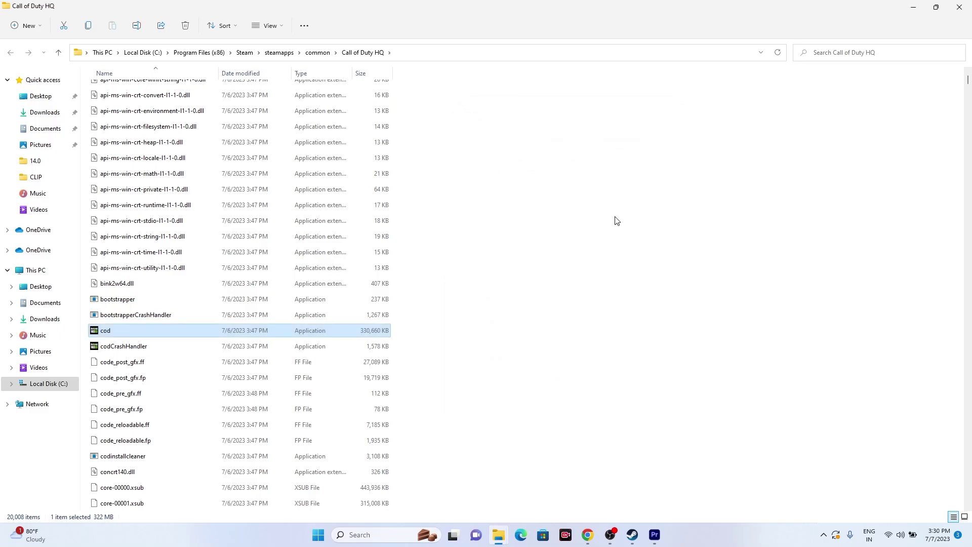
click(959, 7)
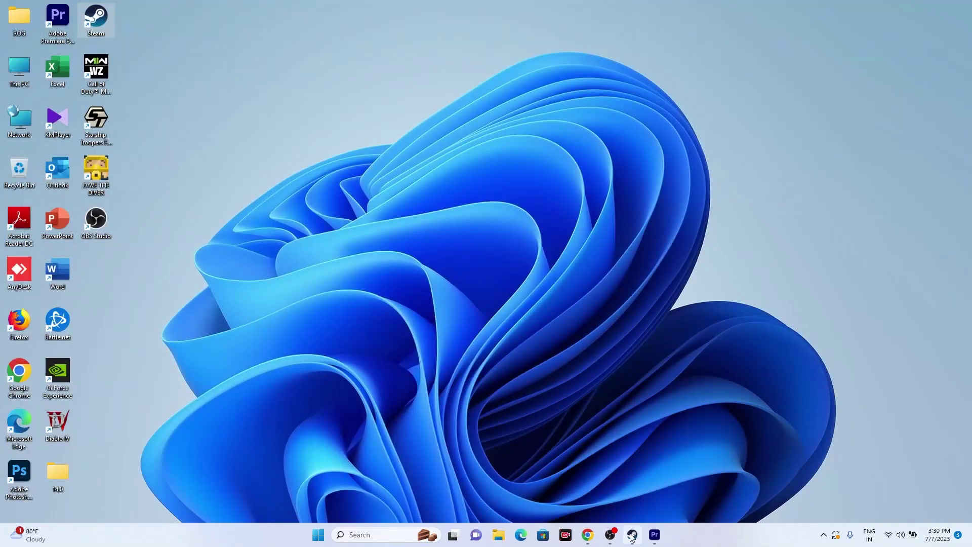
click(632, 535)
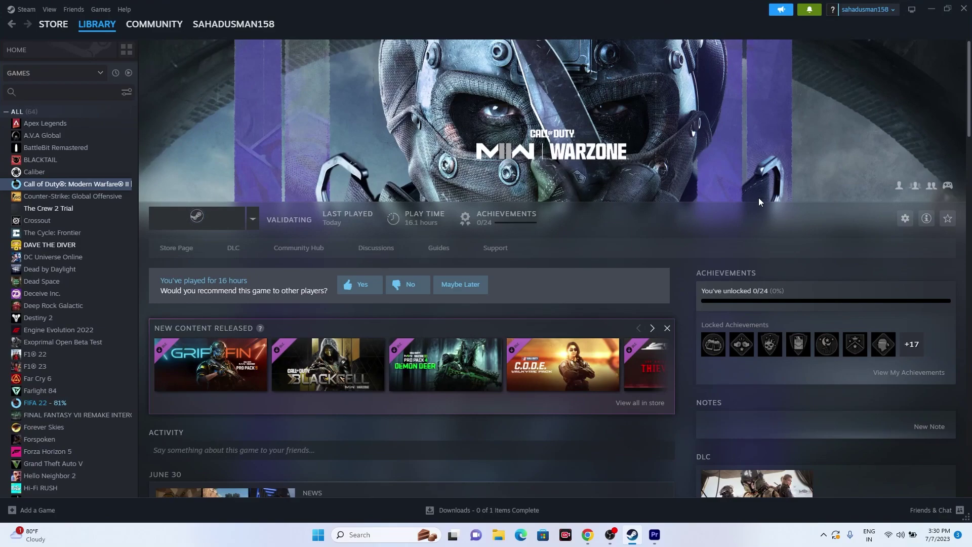
click(925, 11)
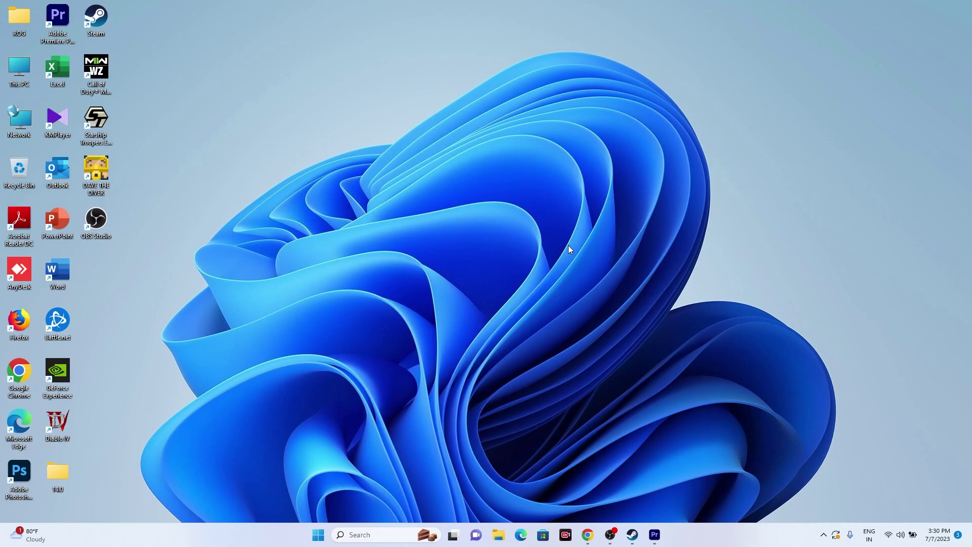
click(387, 530)
Check Language & region in Time & language settings, cancelling Add a language.
click(383, 303)
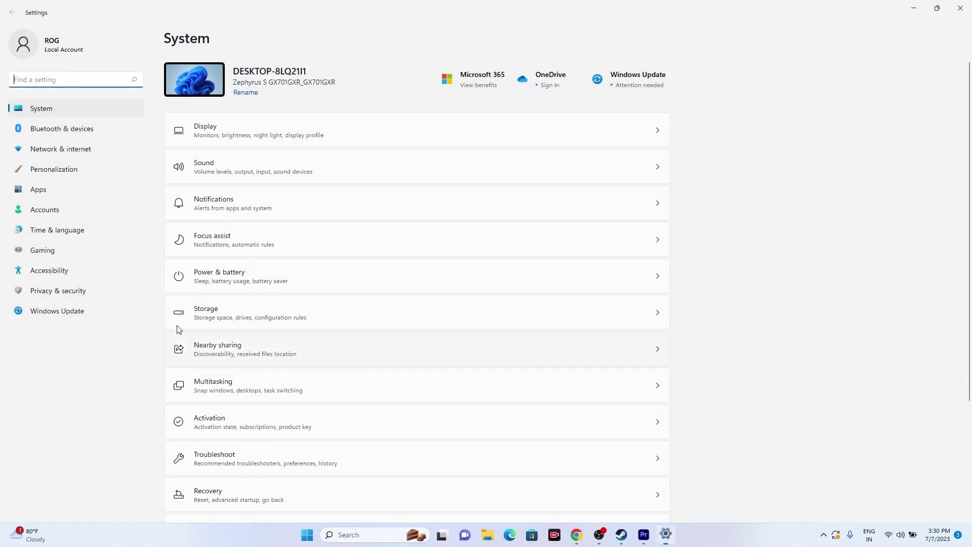
click(59, 233)
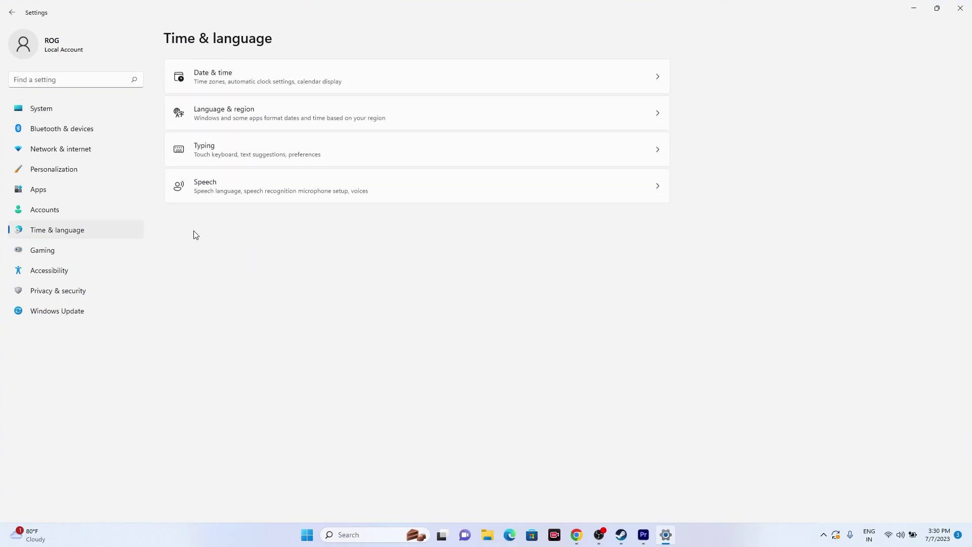
click(233, 111)
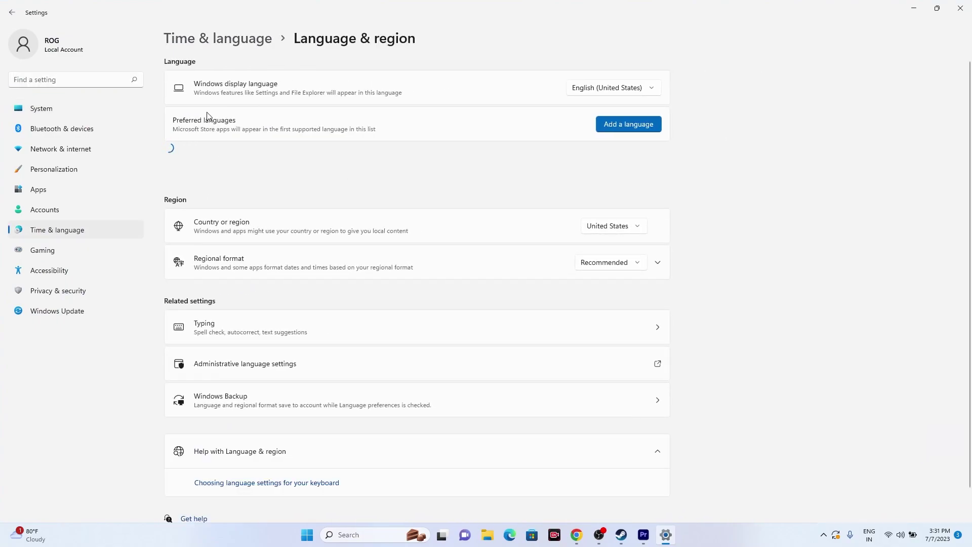
click(621, 129)
click(552, 432)
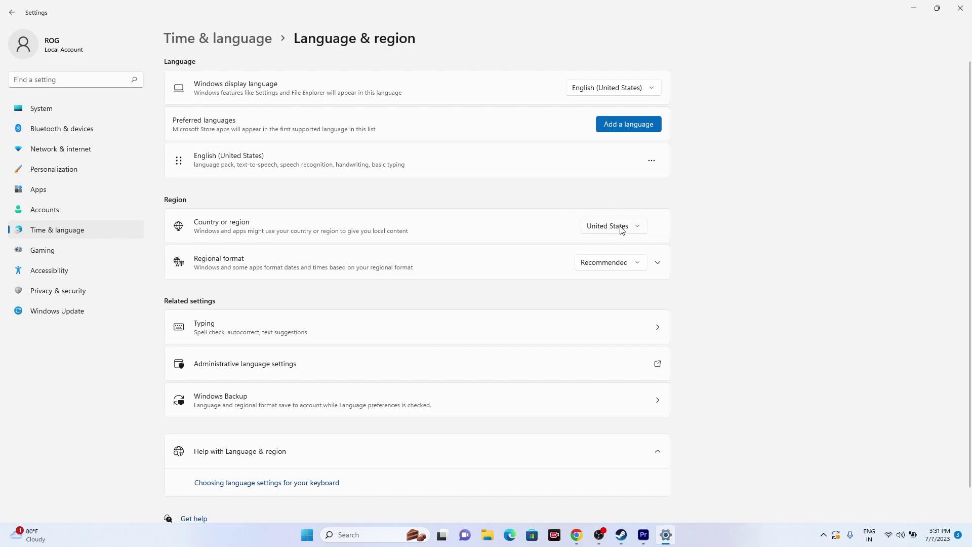
Review Date & time settings, close Settings, and return to Steam's Call of Duty page.
click(11, 12)
click(247, 82)
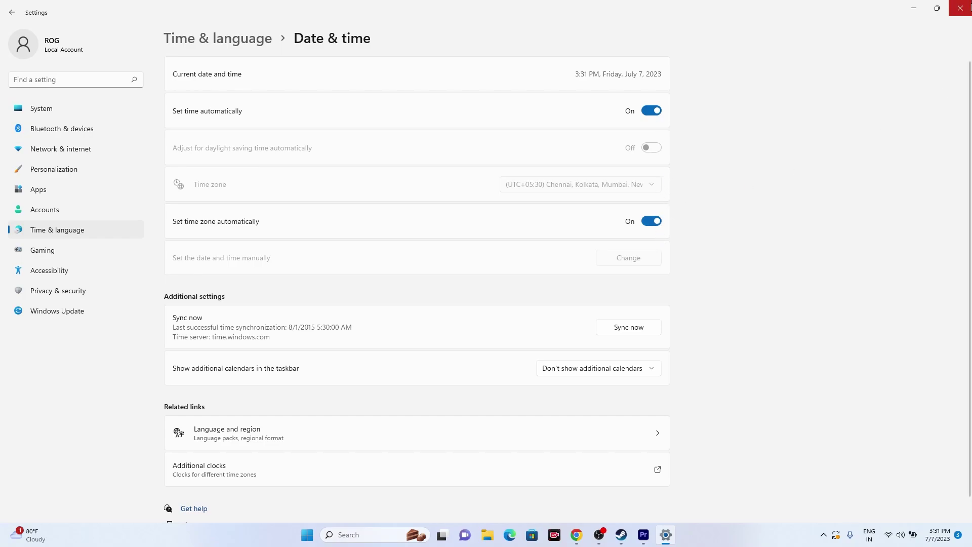
click(961, 9)
click(628, 535)
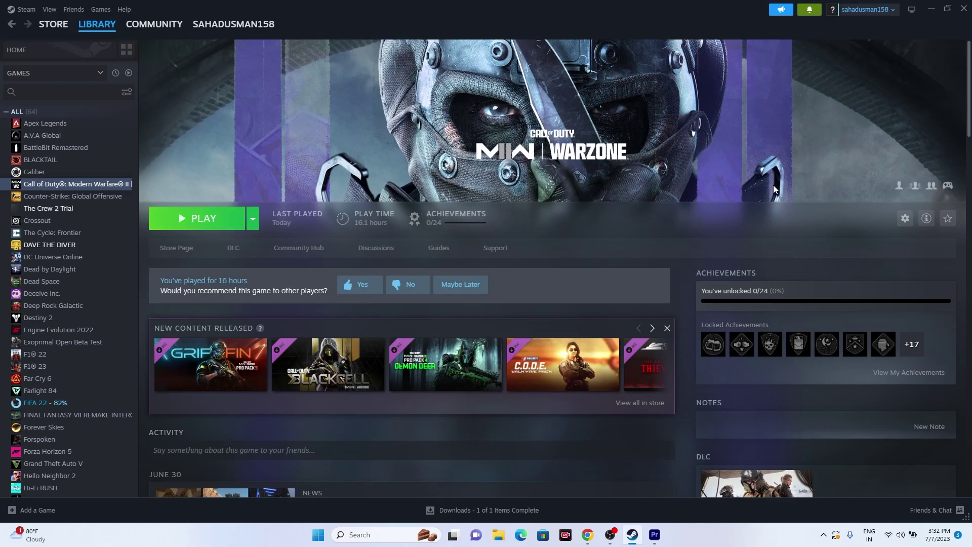
click(929, 9)
click(500, 537)
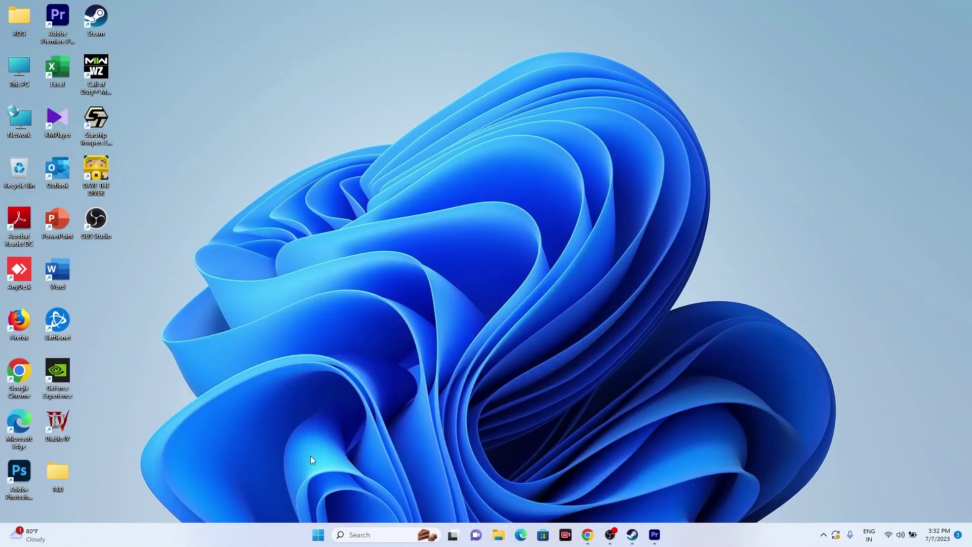
click(36, 270)
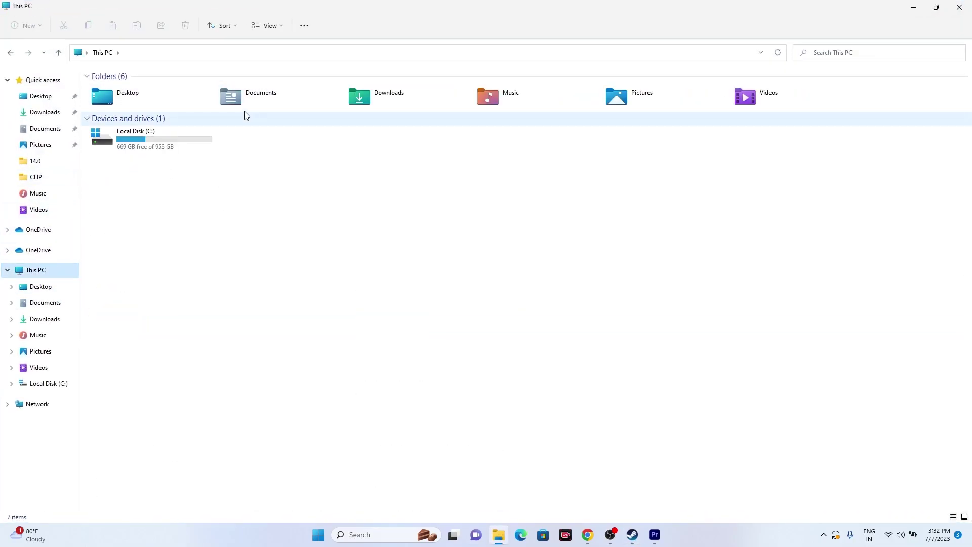
double_click(293, 95)
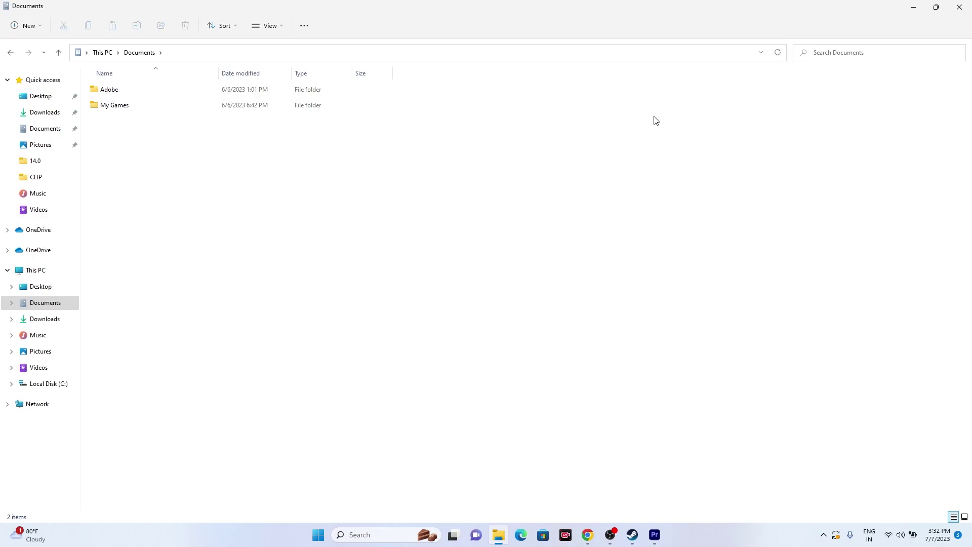
click(959, 7)
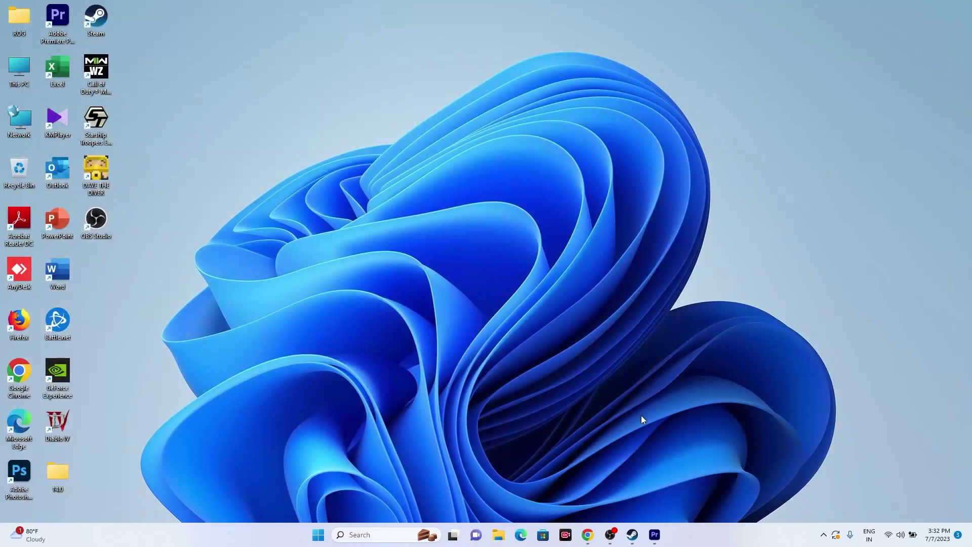
click(632, 535)
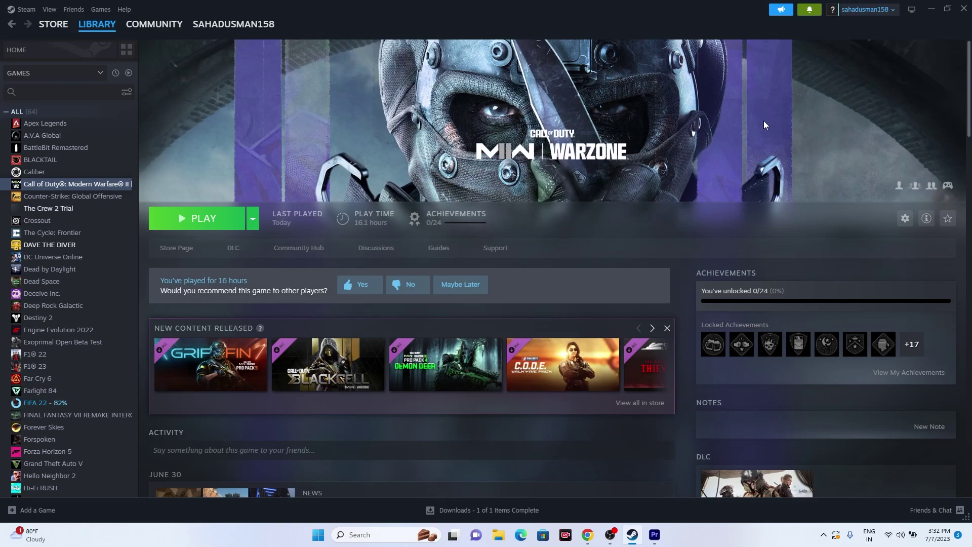
Open Control Panel > System and Security > Windows Defender Firewall > Allow an app.
click(926, 7)
click(376, 536)
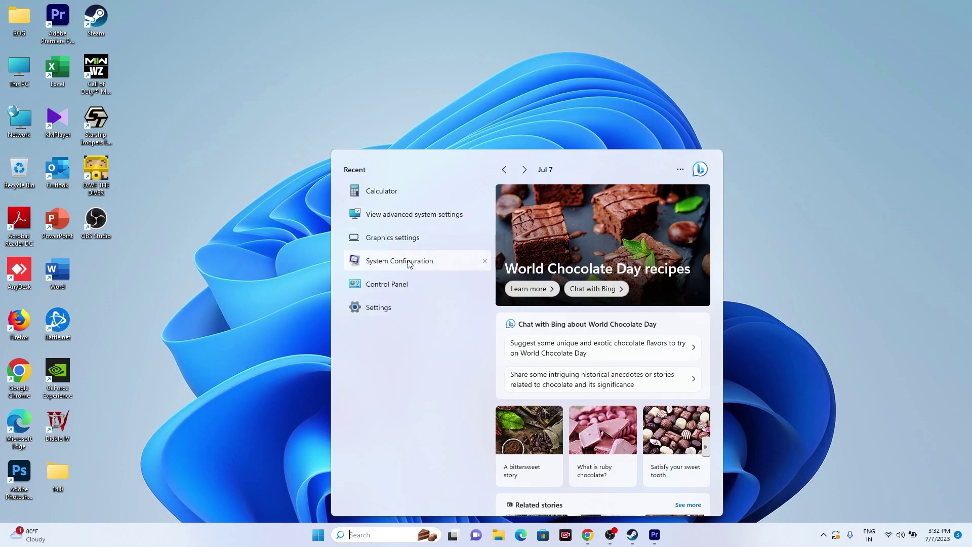
click(405, 283)
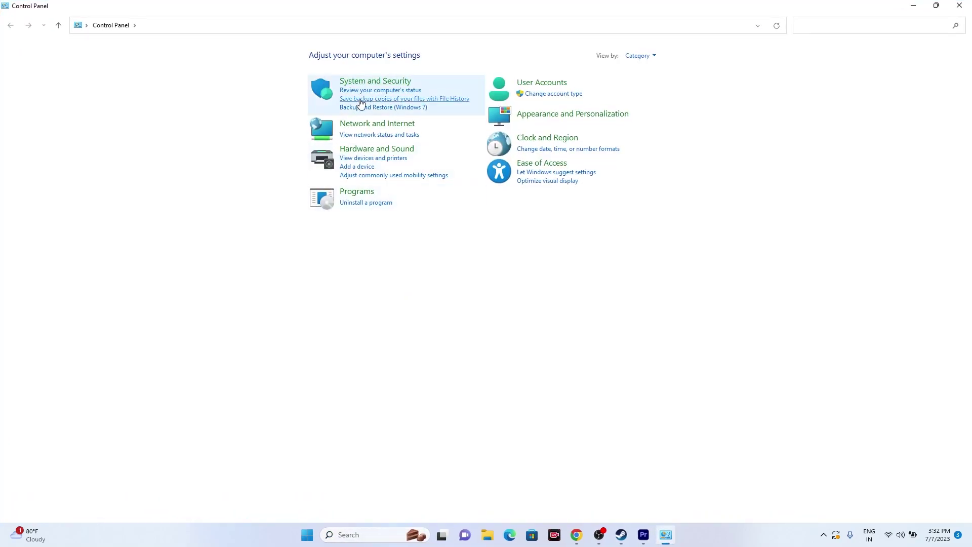
click(406, 83)
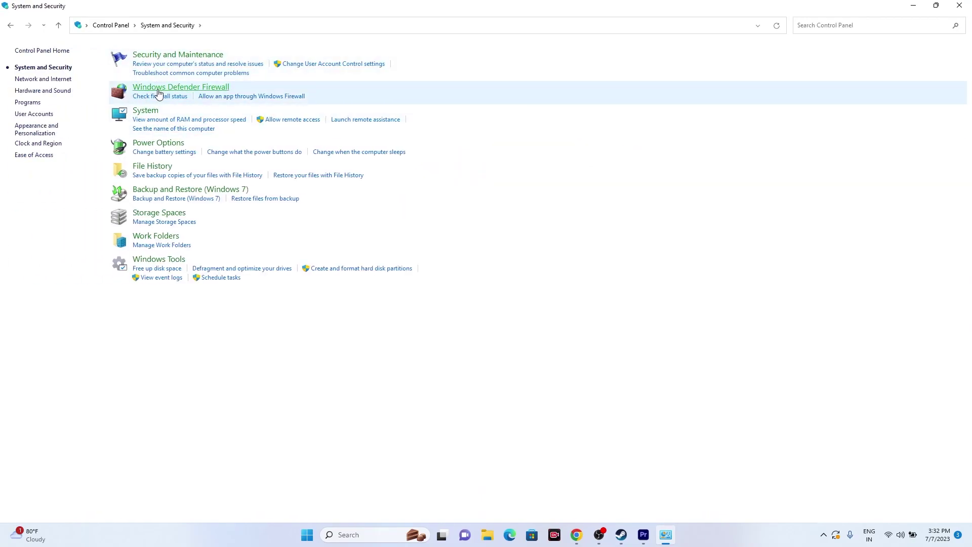
click(159, 92)
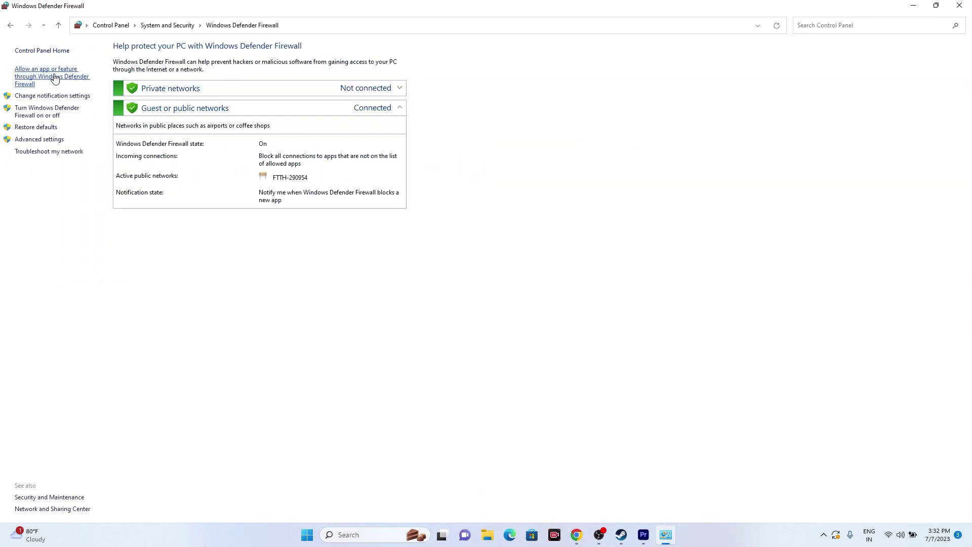
click(55, 79)
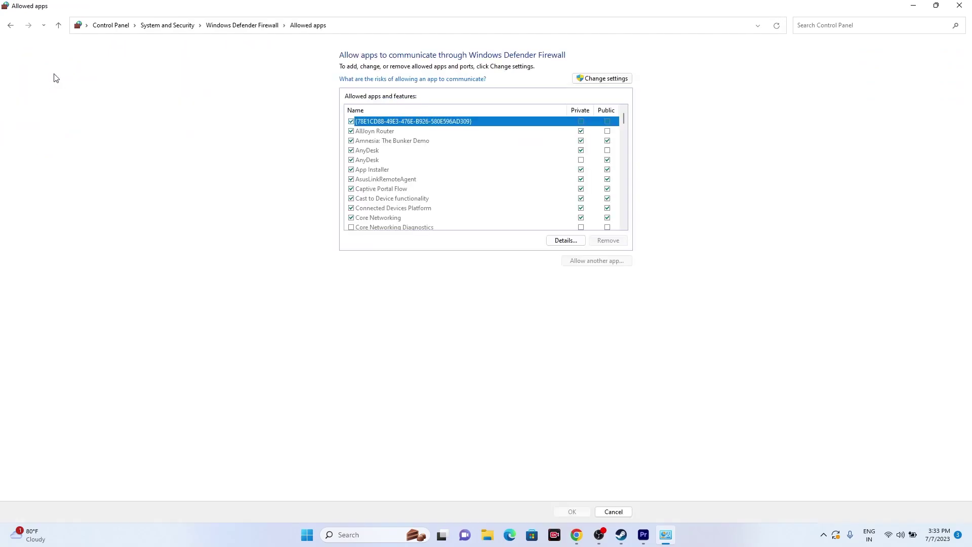
Review the allowed-apps list from top to bottom, then choose Change settings.
scroll(394, 162, down, 1)
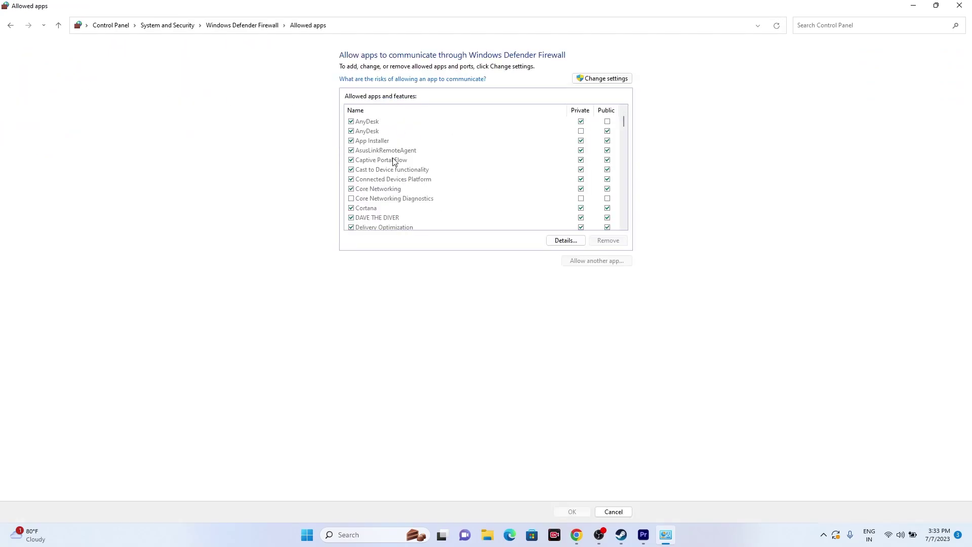
scroll(394, 162, down, 5)
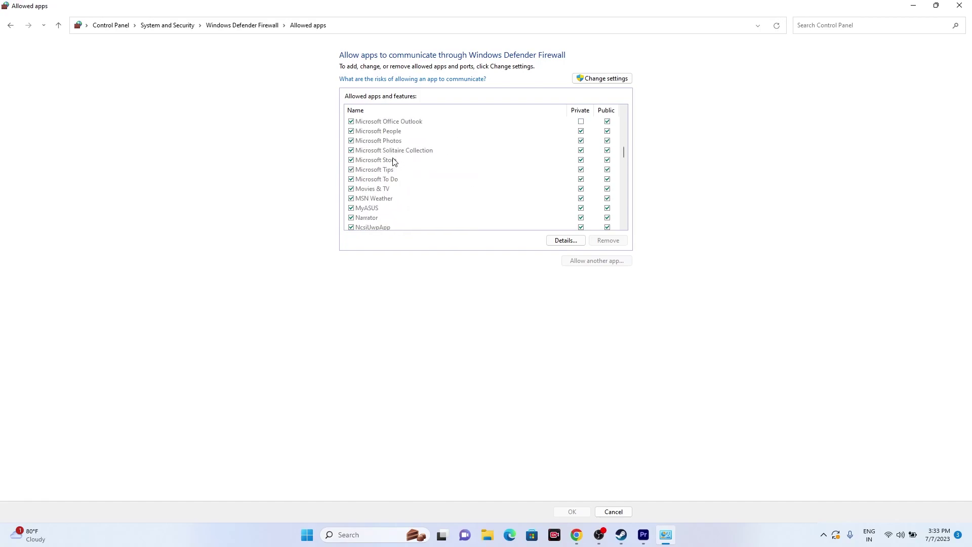
scroll(394, 162, down, 7)
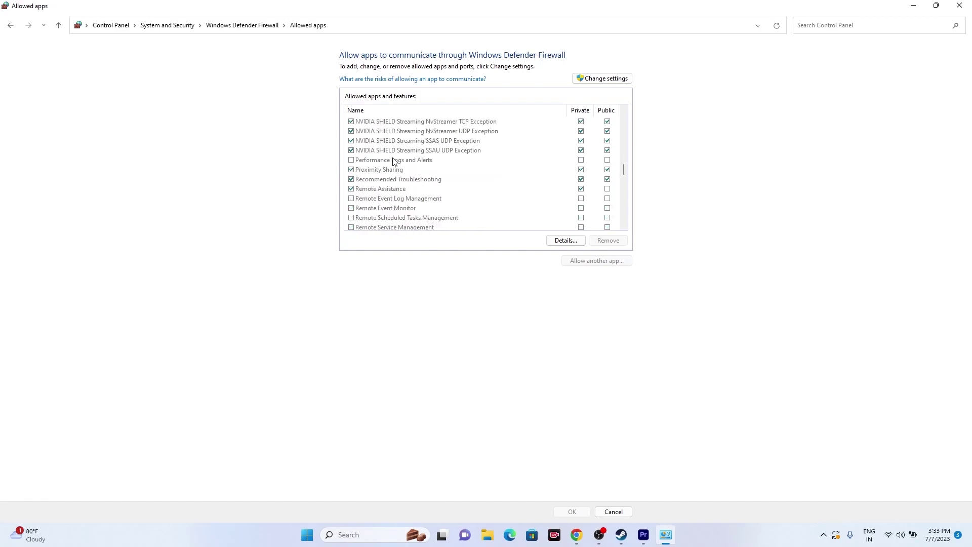
scroll(394, 162, down, 10)
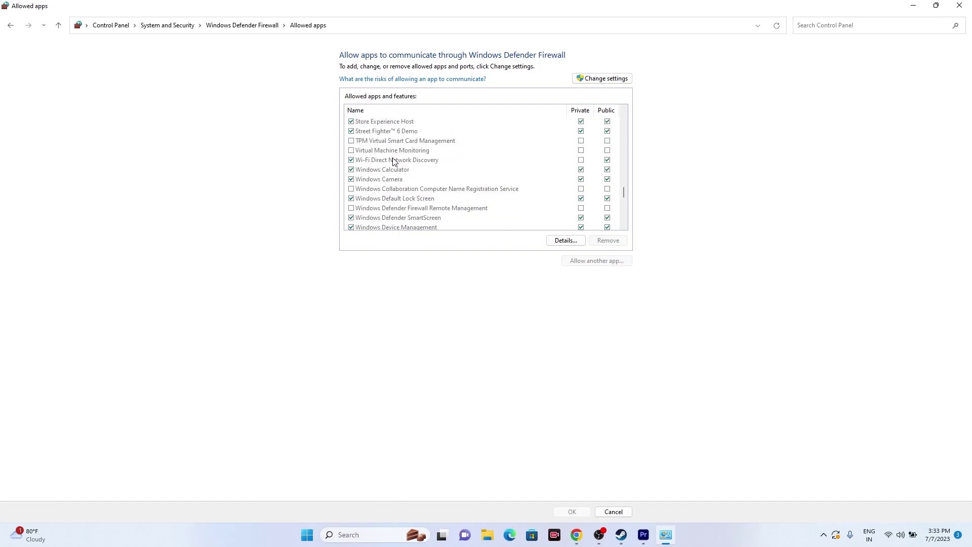
scroll(394, 161, down, 7)
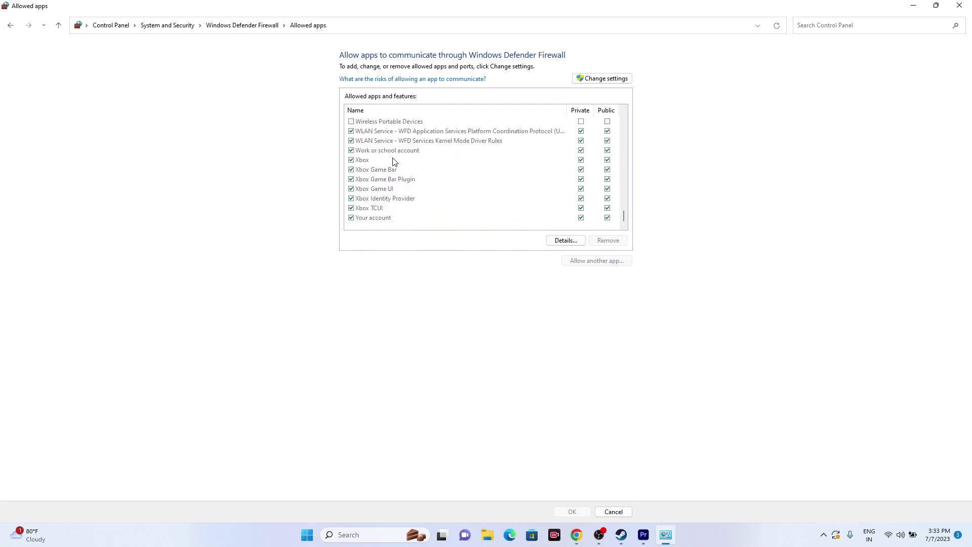
scroll(395, 161, up, 4)
scroll(394, 161, up, 20)
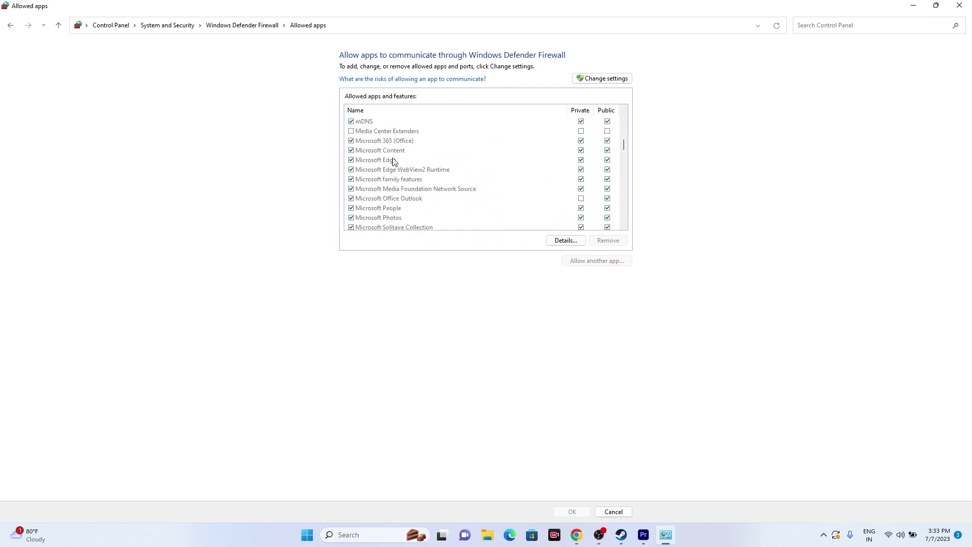
scroll(413, 160, down, 2)
scroll(413, 160, down, 2)
scroll(413, 160, up, 5)
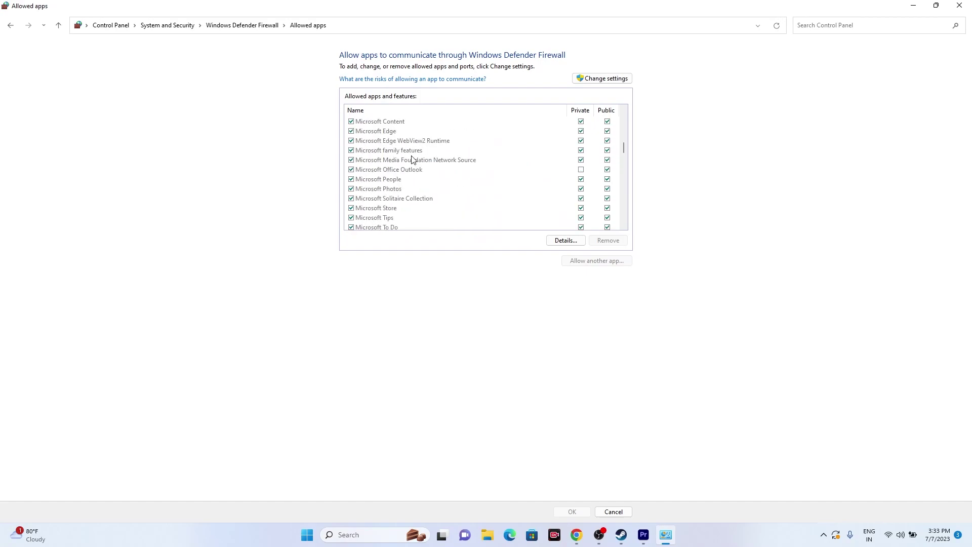
scroll(412, 159, up, 7)
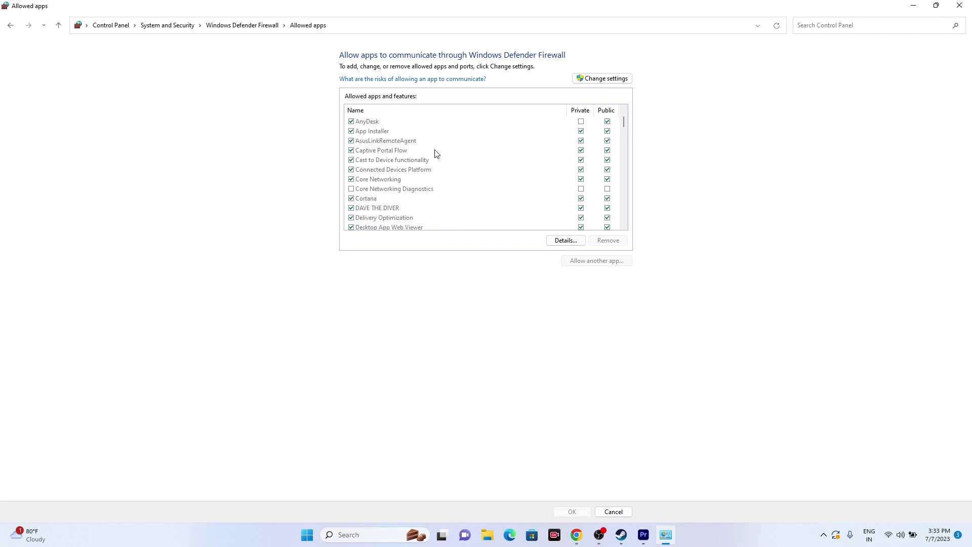
key(Home)
scroll(400, 152, down, 2)
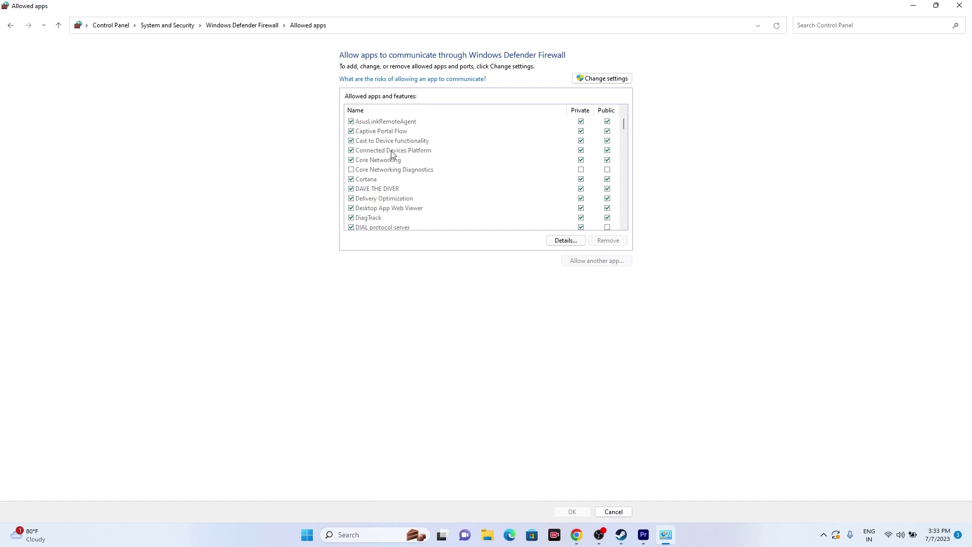
scroll(439, 145, down, 6)
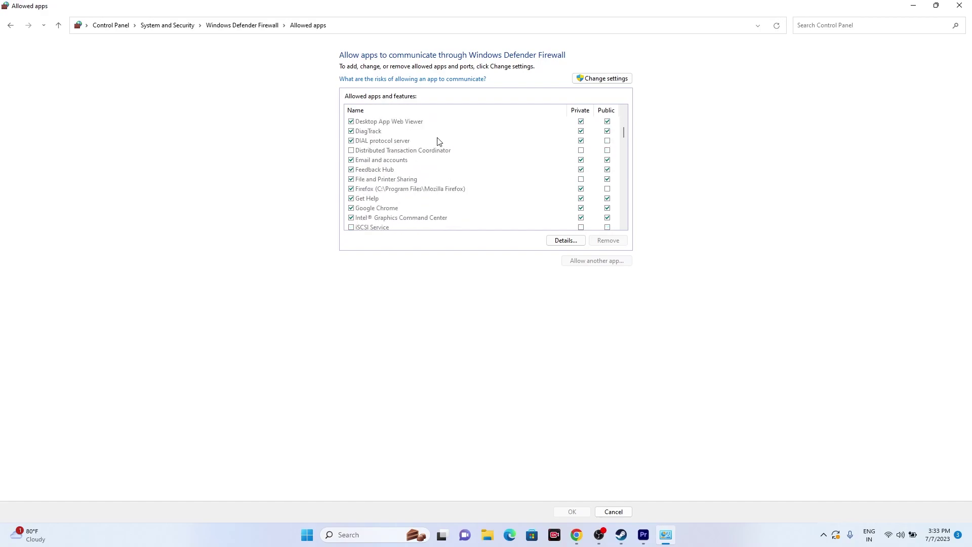
scroll(437, 142, down, 2)
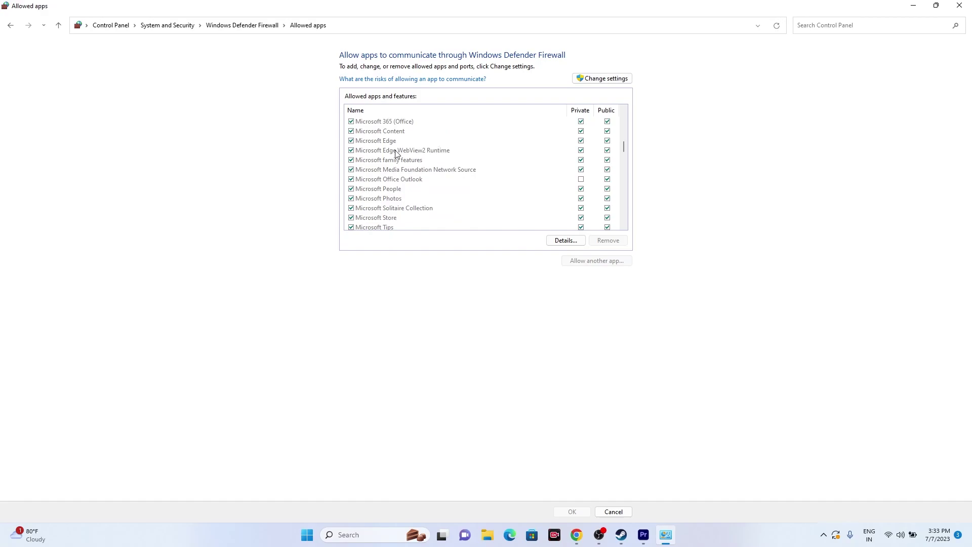
scroll(396, 158, down, 1)
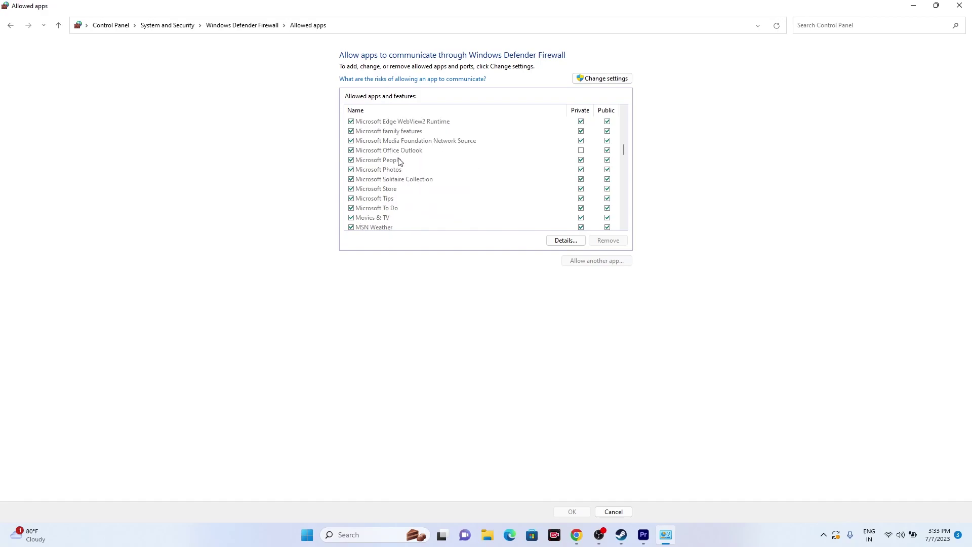
scroll(476, 161, down, 1)
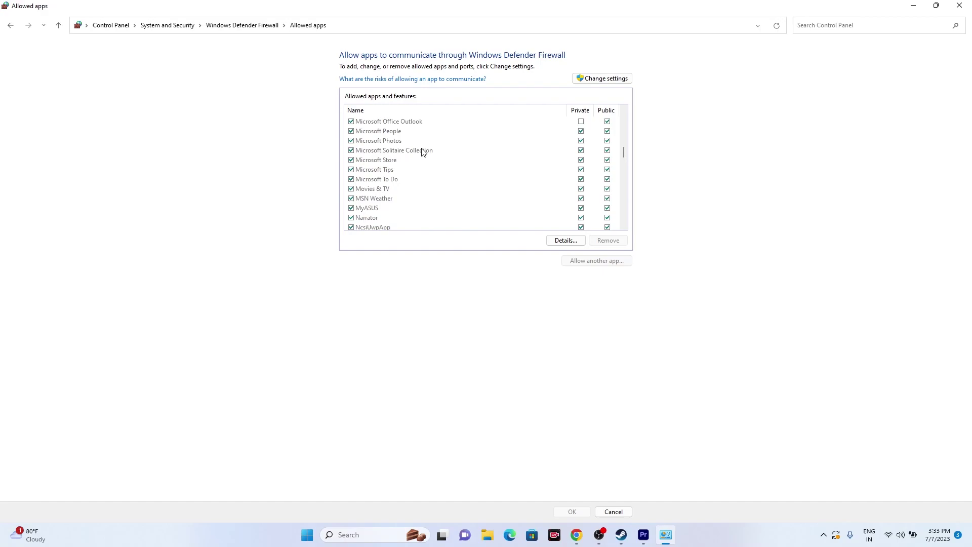
scroll(422, 151, down, 8)
scroll(422, 152, down, 6)
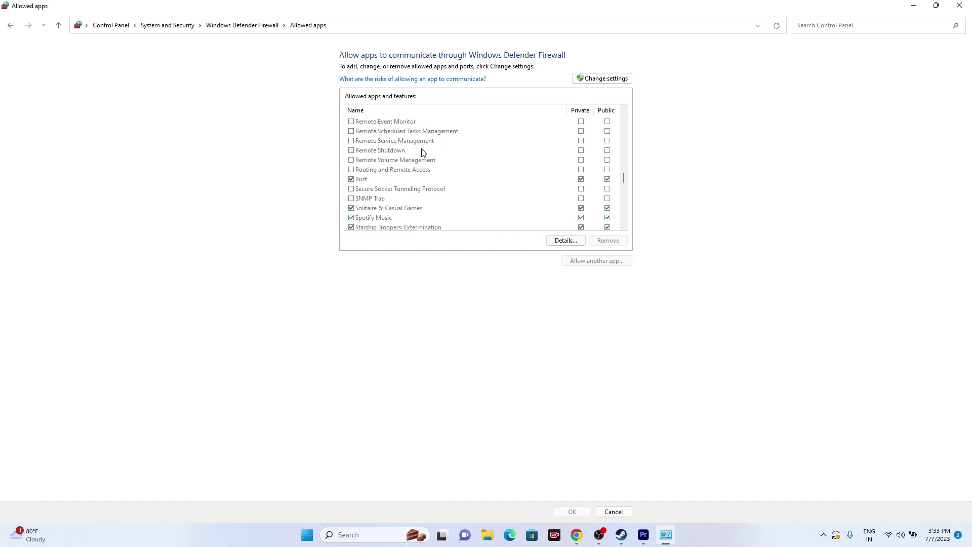
scroll(423, 152, down, 3)
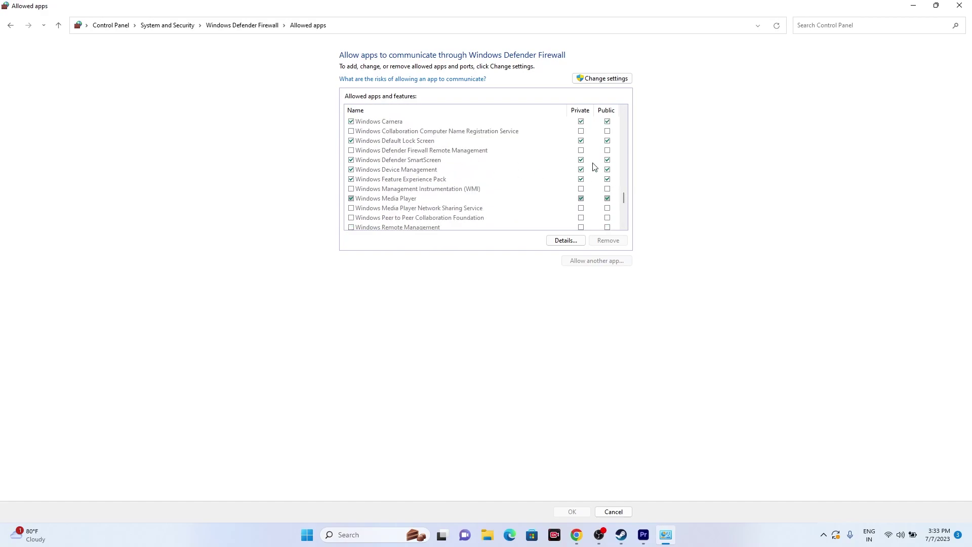
scroll(444, 148, down, 2)
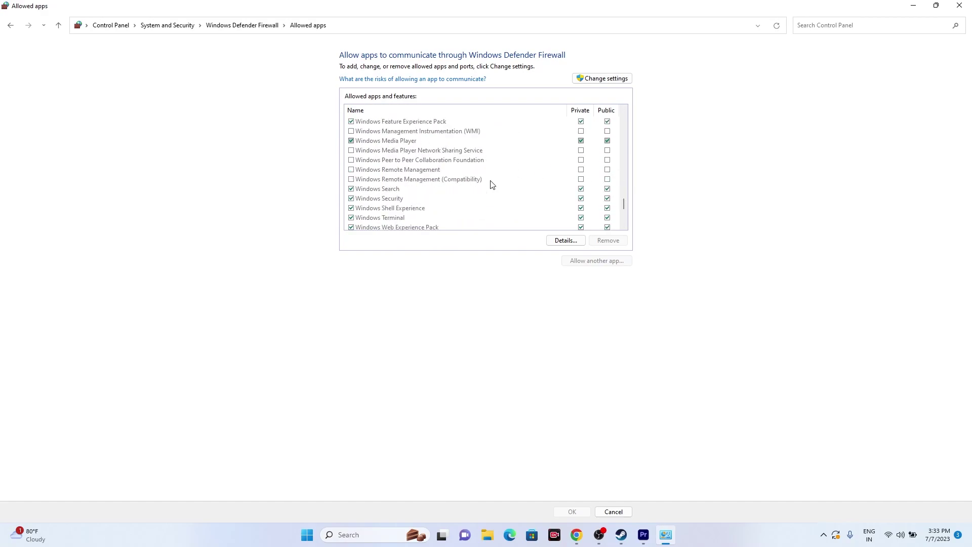
scroll(448, 160, down, 2)
scroll(448, 160, up, 2)
scroll(448, 160, up, 2)
click(605, 79)
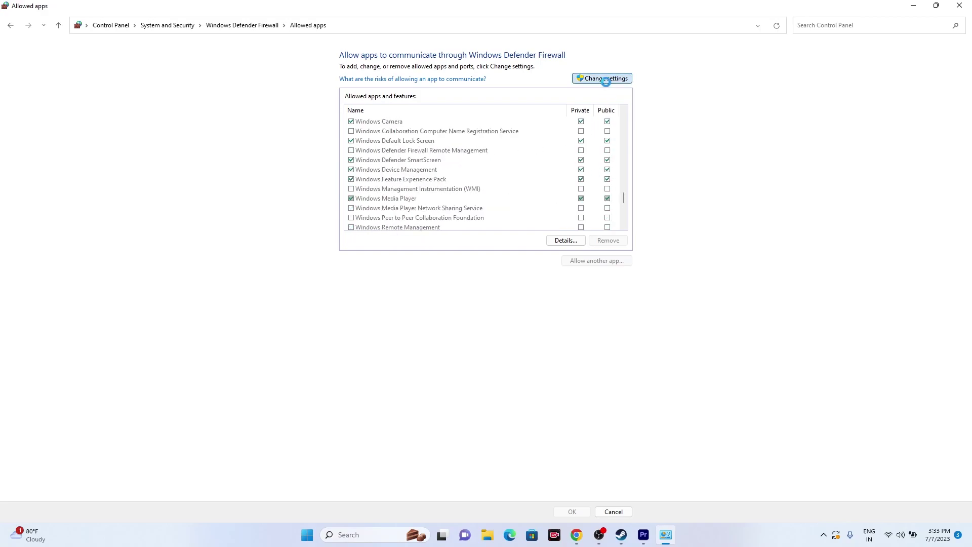
Start Allow another app and browse to C:\Program Files (x86)\Steam.
click(593, 261)
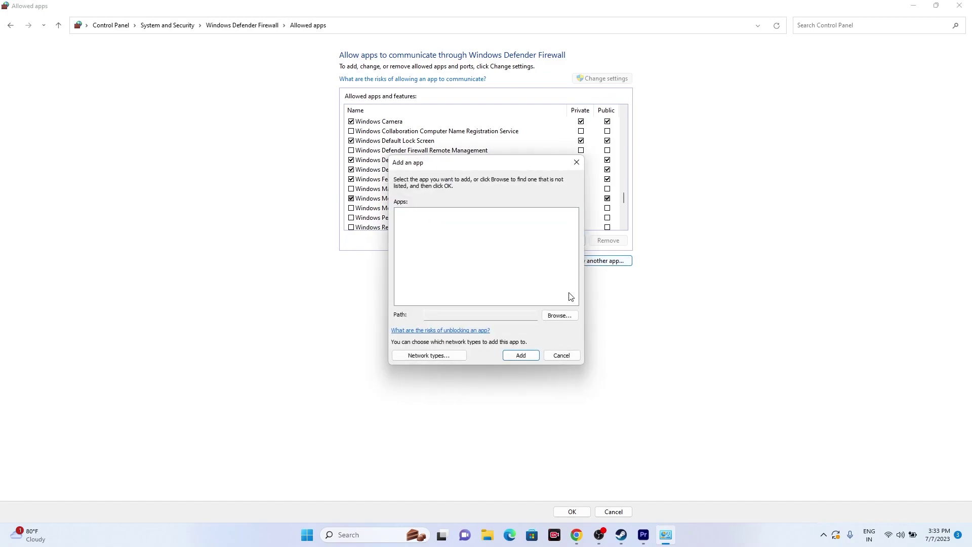
click(558, 315)
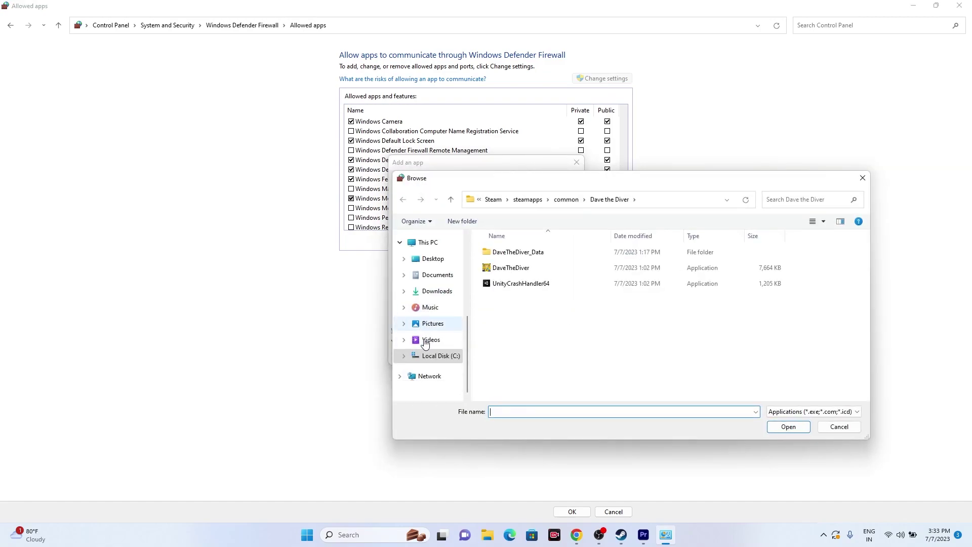
scroll(424, 344, up, 2)
click(425, 282)
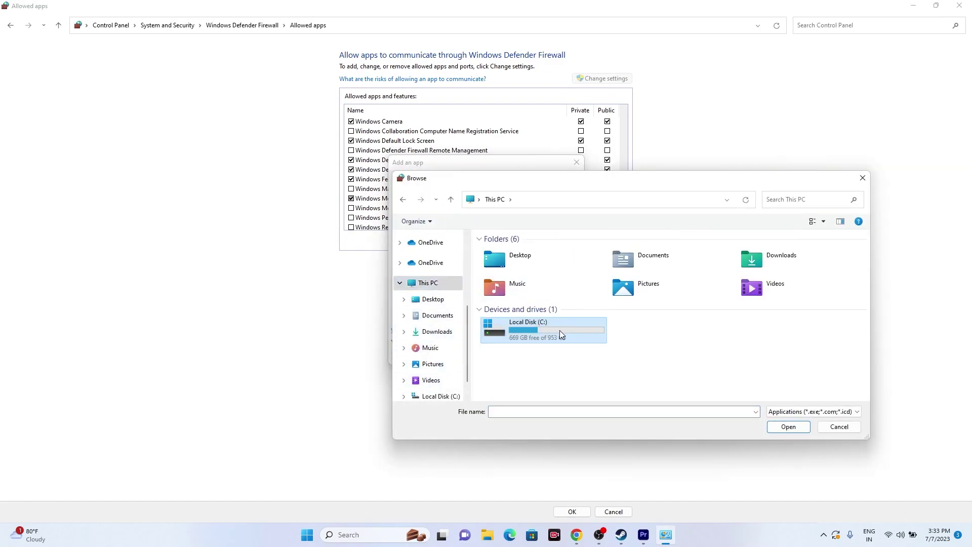
double_click(560, 330)
double_click(534, 327)
scroll(543, 304, down, 2)
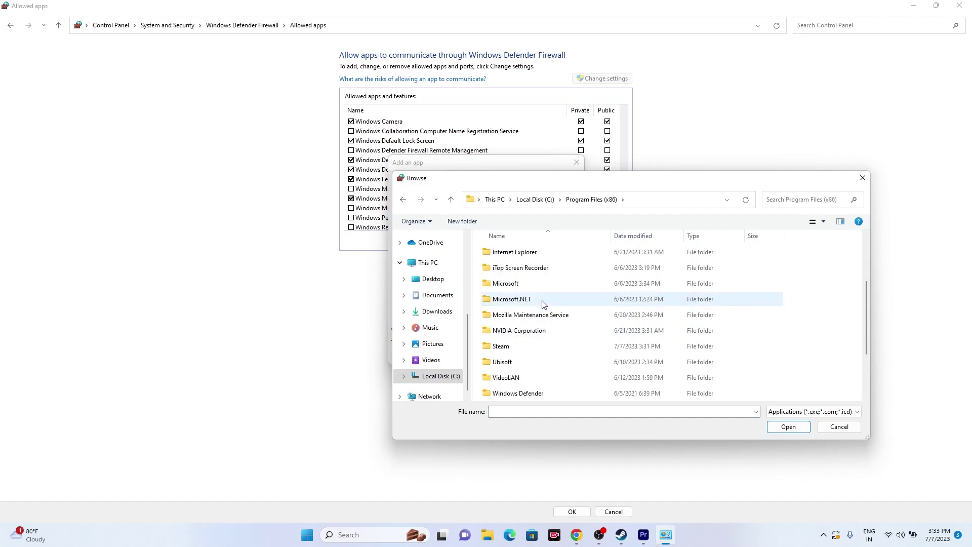
scroll(542, 304, down, 2)
double_click(525, 270)
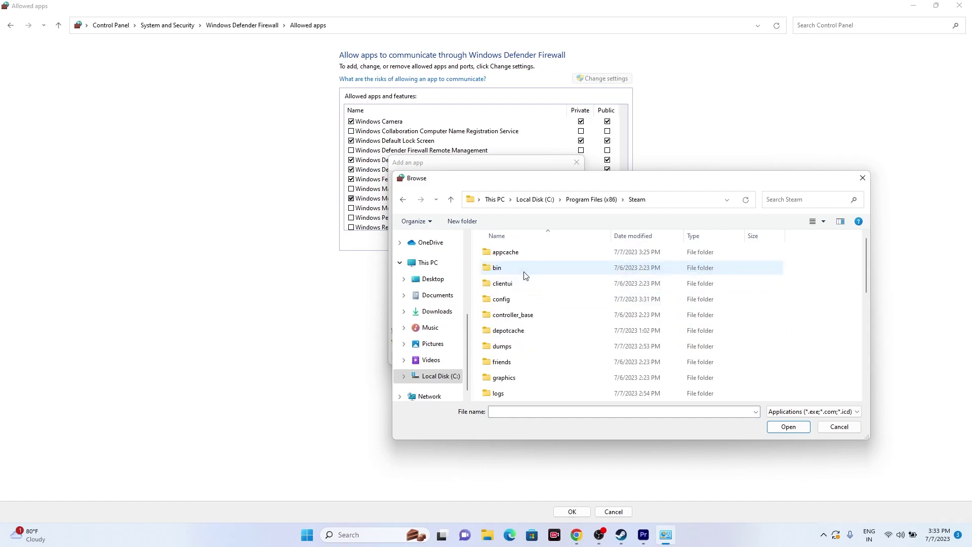
Pick cod from steamapps\common\Call of Duty HQ and add it to the allowed apps.
scroll(525, 294, down, 4)
double_click(526, 315)
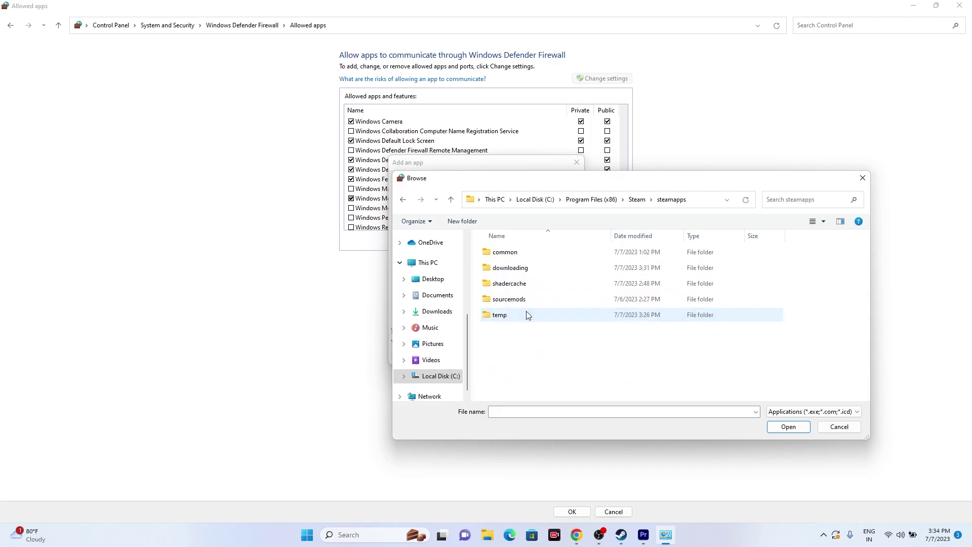
double_click(506, 251)
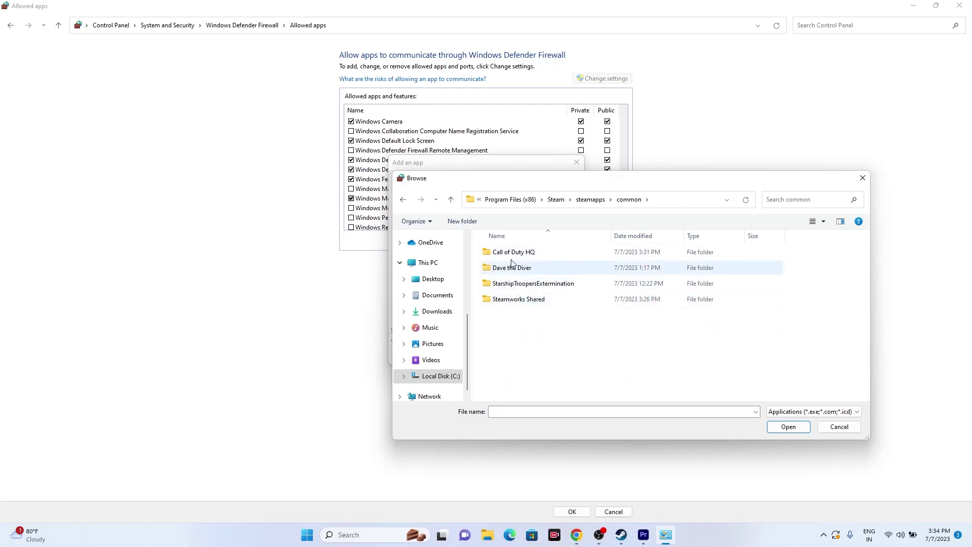
double_click(510, 259)
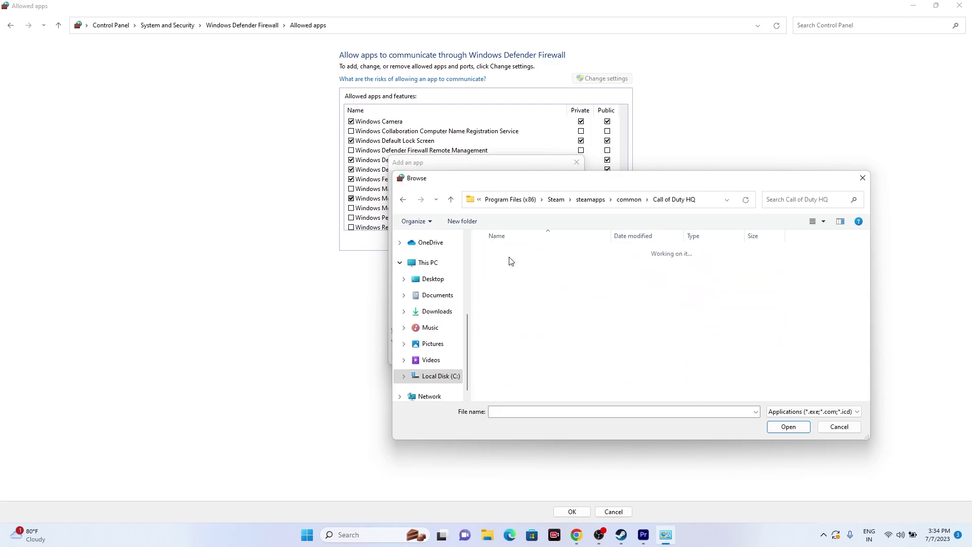
key(c)
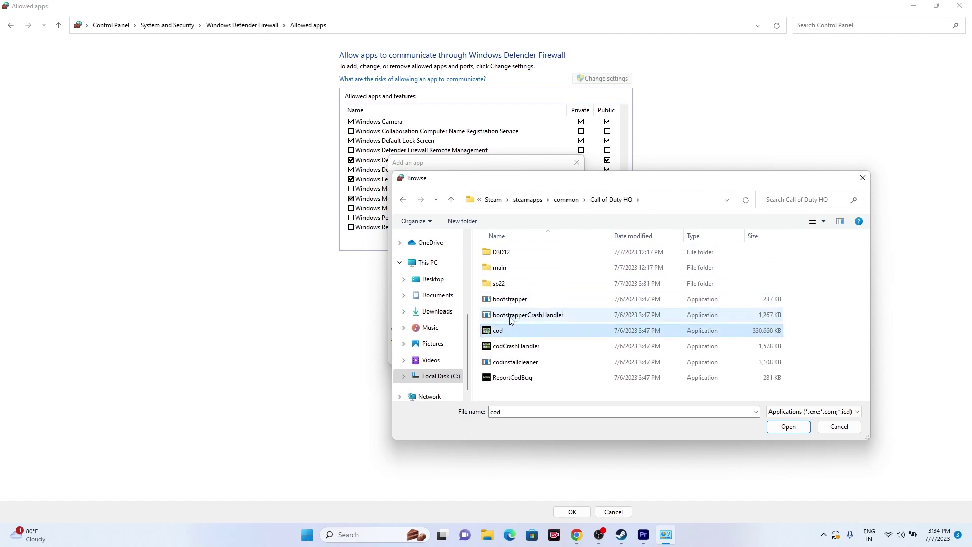
click(788, 427)
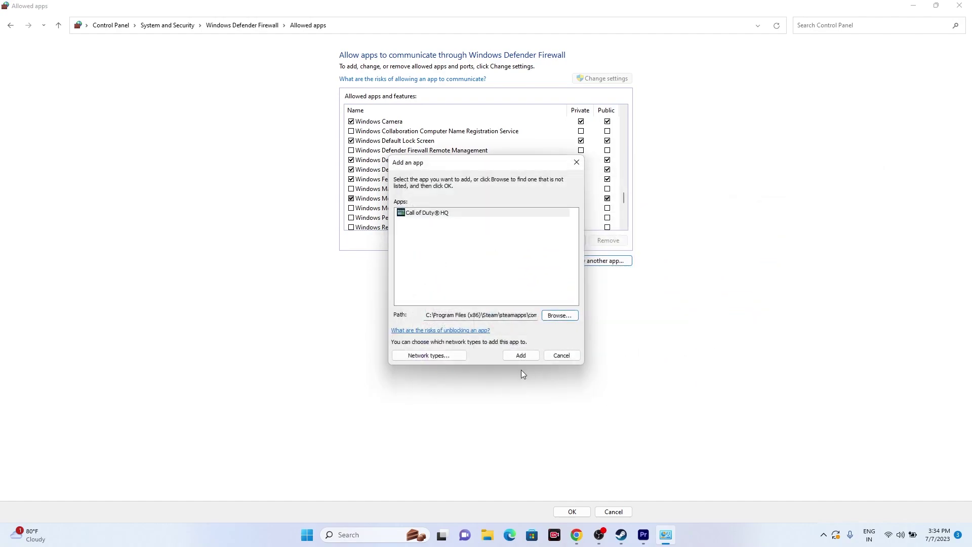
click(518, 354)
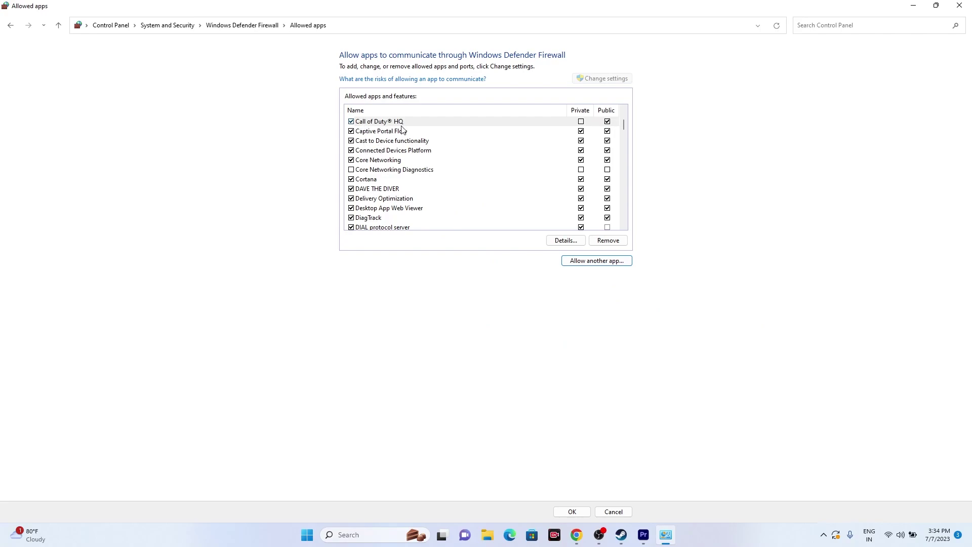
Allow Call of Duty® HQ on private networks and close the allowed-apps window.
click(580, 122)
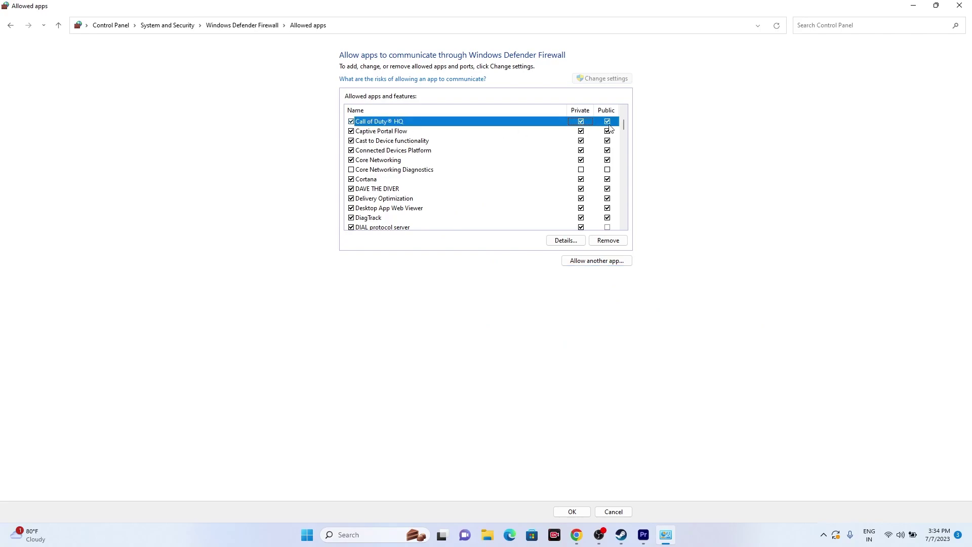
click(581, 123)
click(582, 122)
click(959, 5)
Check Steam's Call of Duty page, minimise it, and open Windows search.
click(632, 535)
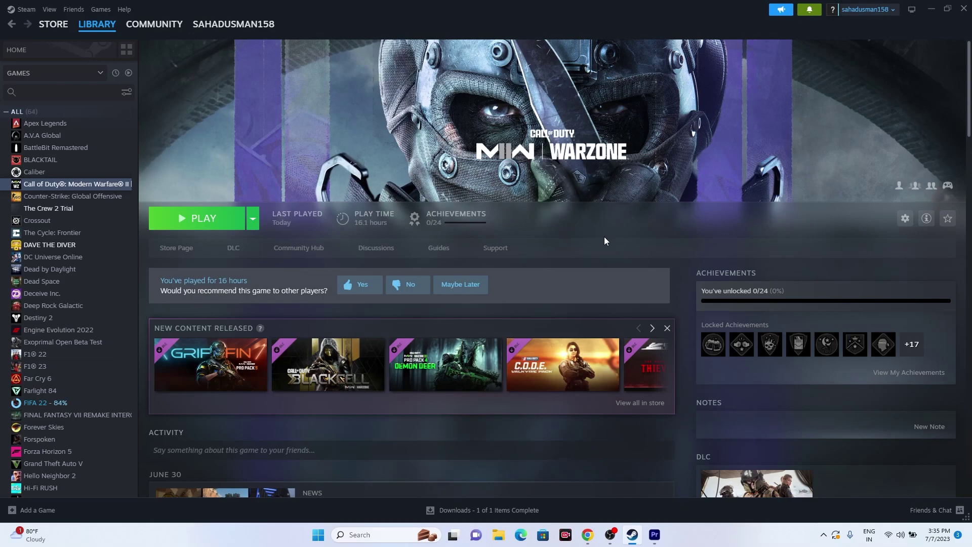
click(931, 8)
click(364, 537)
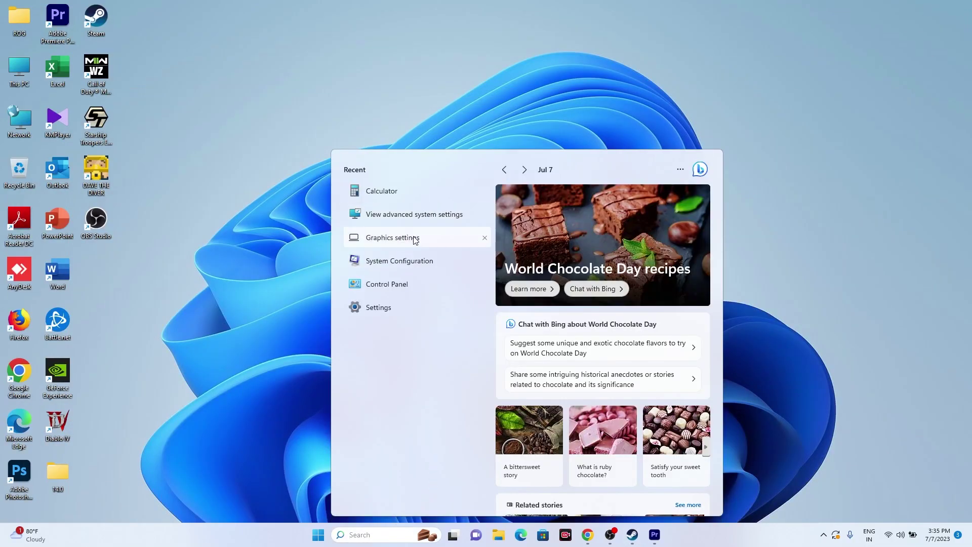
In System Configuration's Services tab, hide all Microsoft services, click OK, and return to Steam.
click(397, 260)
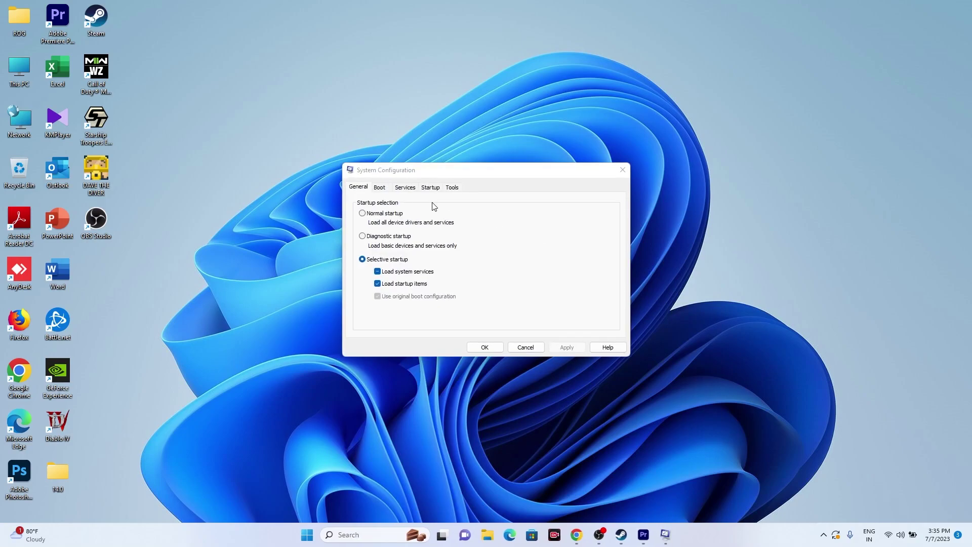
click(408, 188)
click(355, 329)
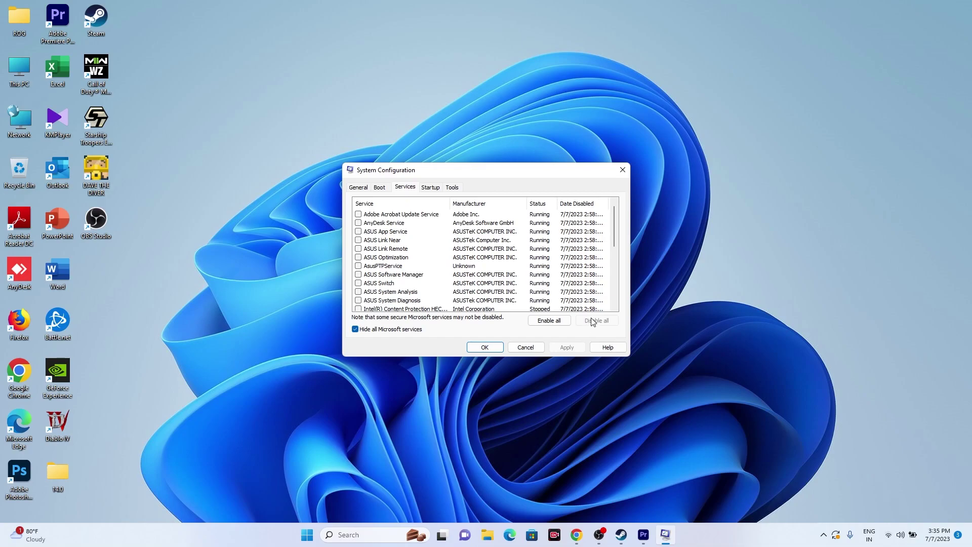
click(483, 347)
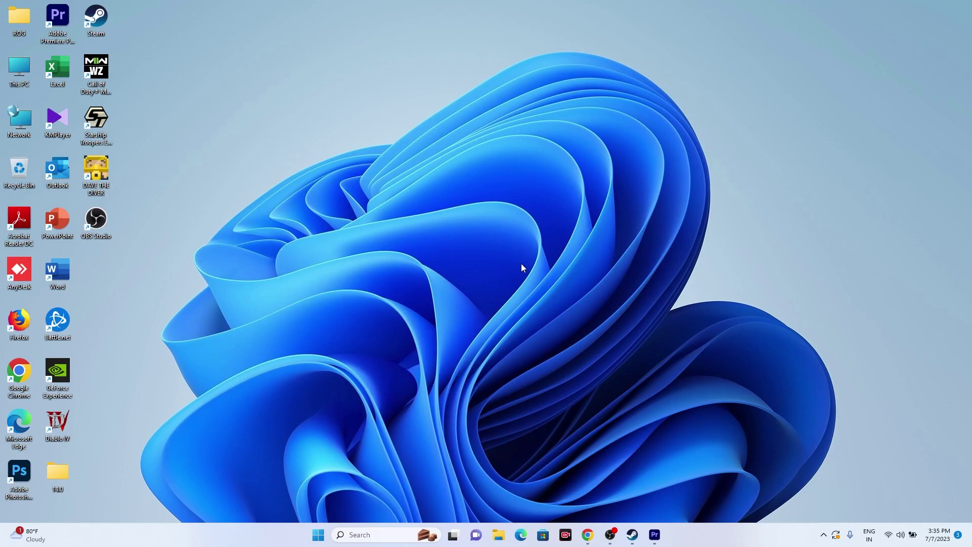
click(632, 535)
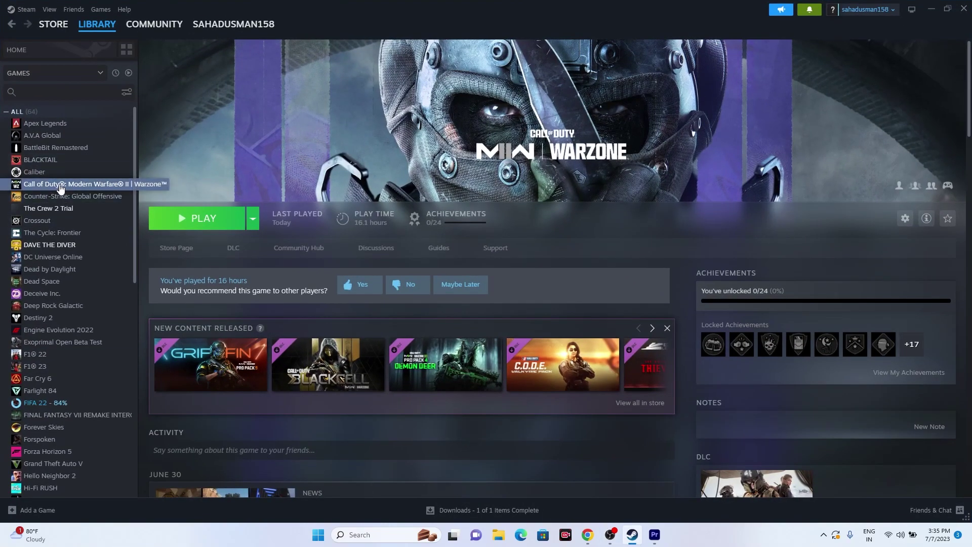
Set Call of Duty's Steam launch options to -dx12, close Properties, and minimize Steam.
right_click(59, 184)
click(87, 263)
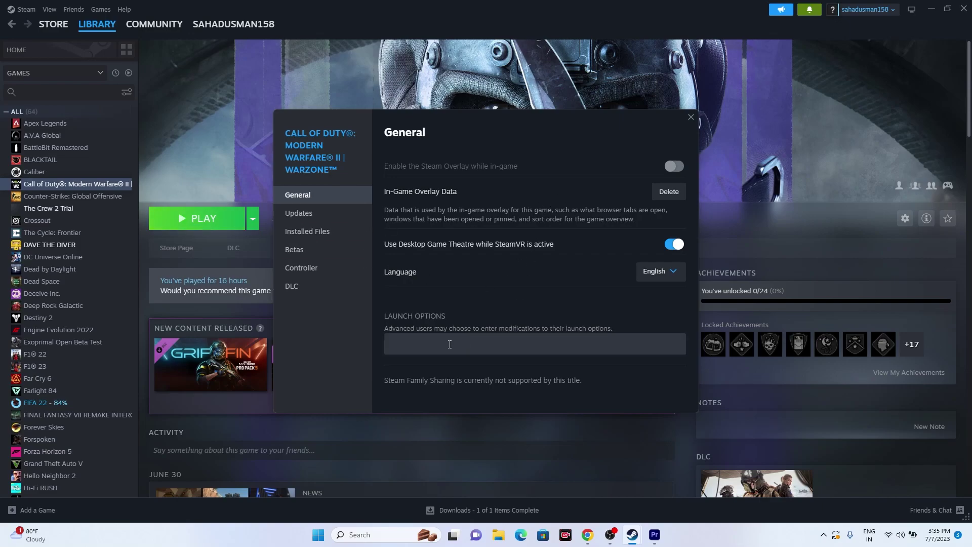
click(413, 340)
click(413, 340)
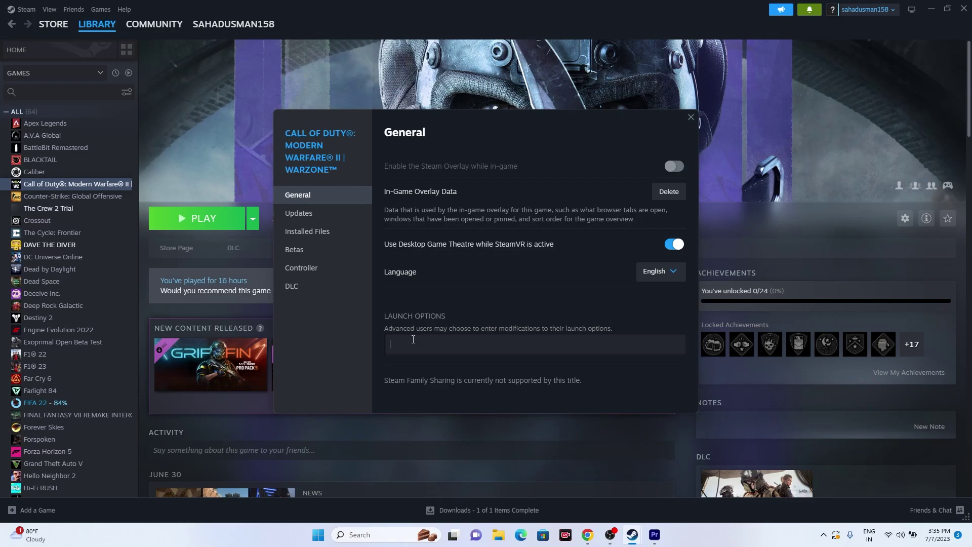
text(-dx11)
text(2)
click(690, 117)
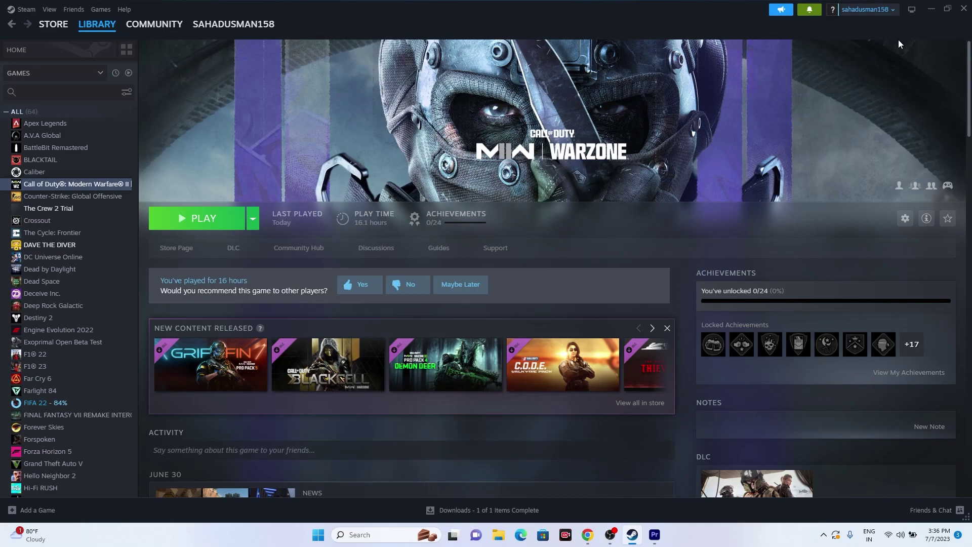
click(930, 9)
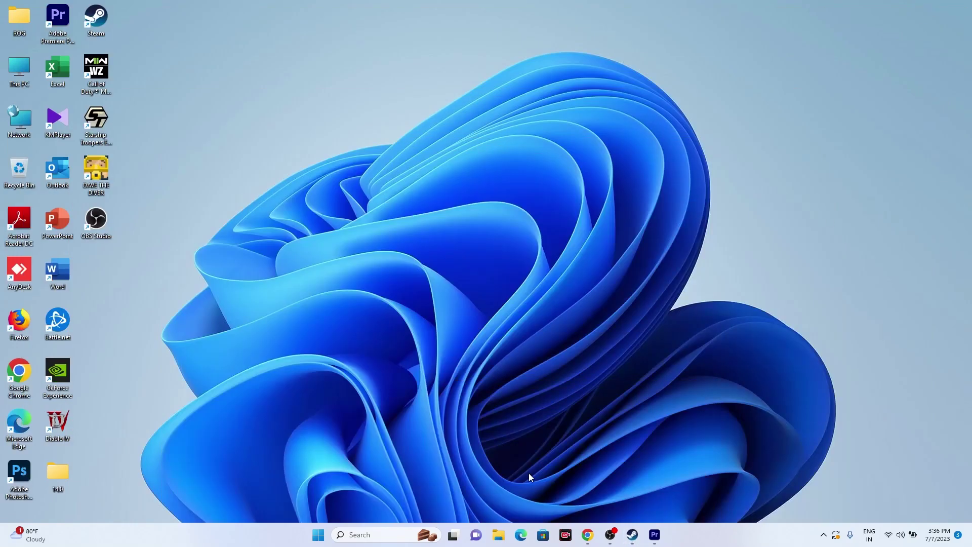
Open Task Manager maximized to review the running apps, then close it.
right_click(323, 532)
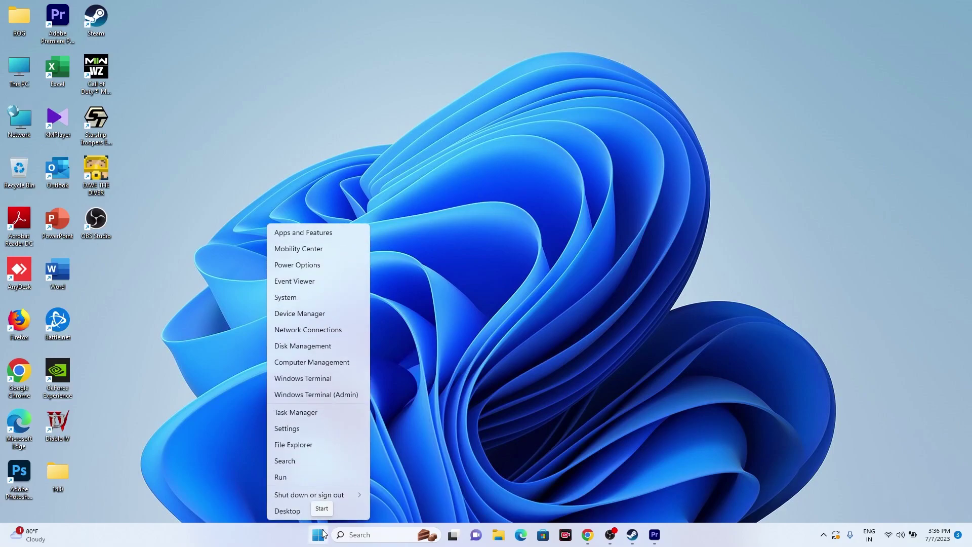
click(321, 417)
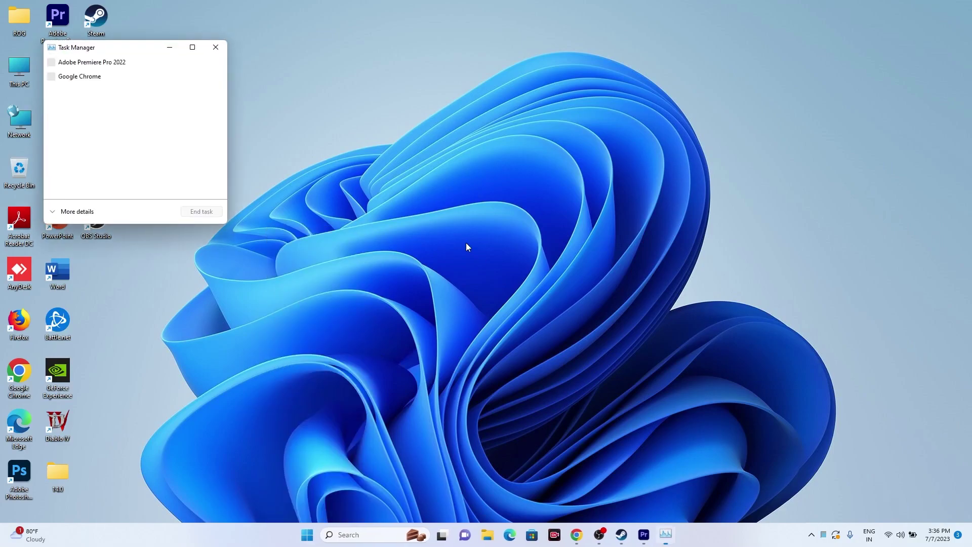
click(193, 46)
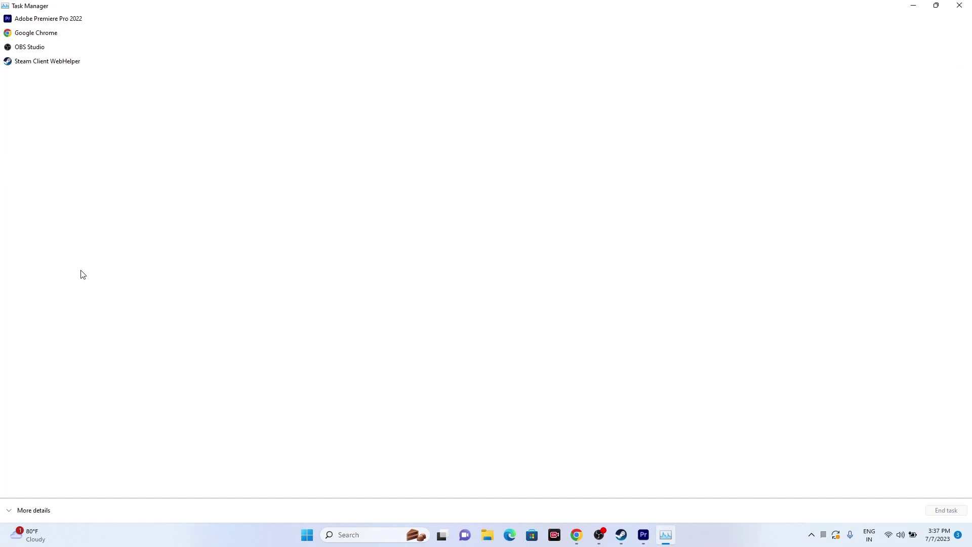
click(966, 4)
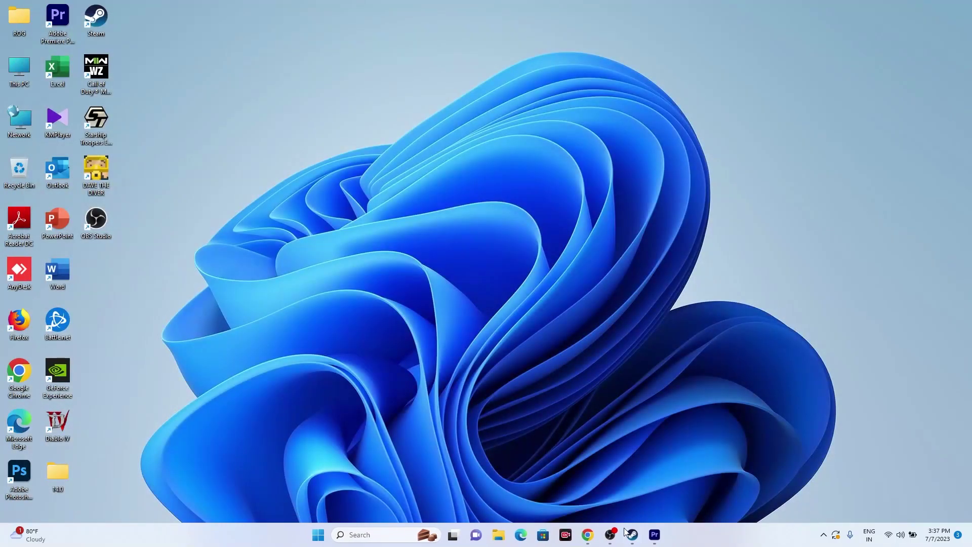
Bring Steam up, minimize it again, and open the Windows search panel.
click(632, 535)
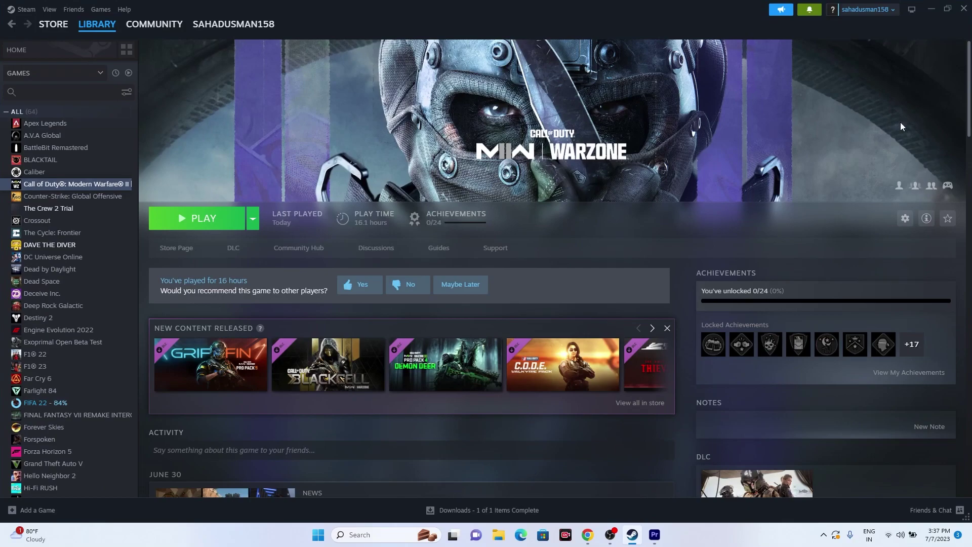
click(930, 9)
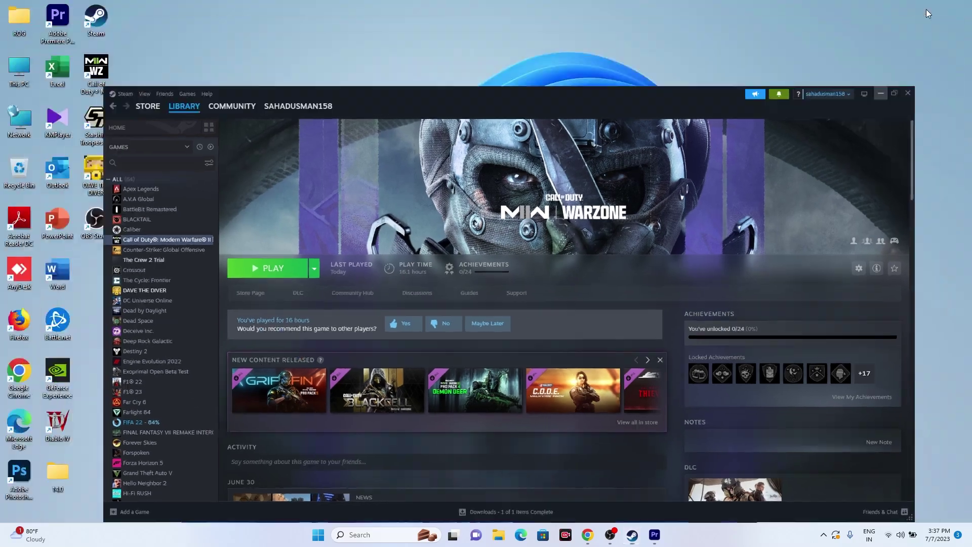
click(372, 535)
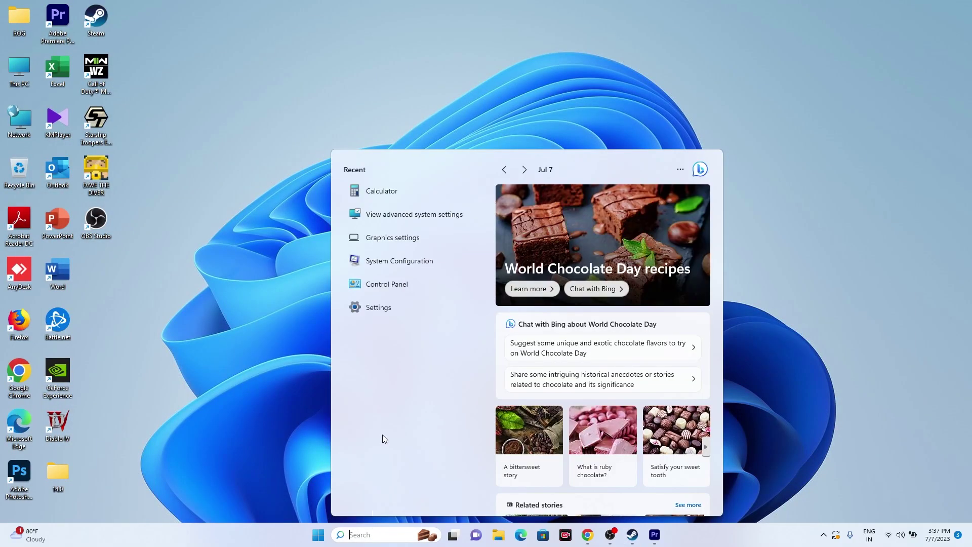
Open the Graphics settings page and start browsing for an app to add.
click(416, 239)
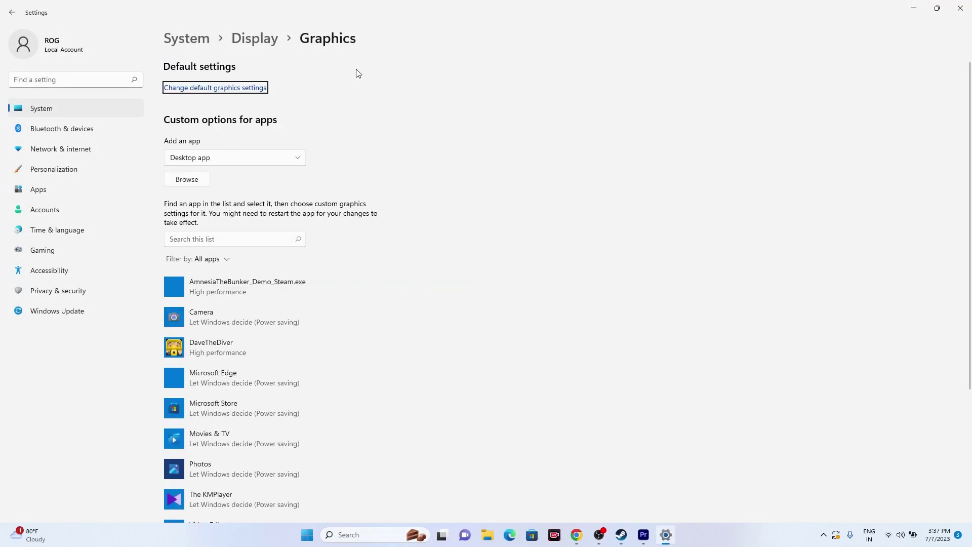
scroll(423, 222, down, 2)
scroll(423, 222, down, 2)
scroll(434, 221, up, 3)
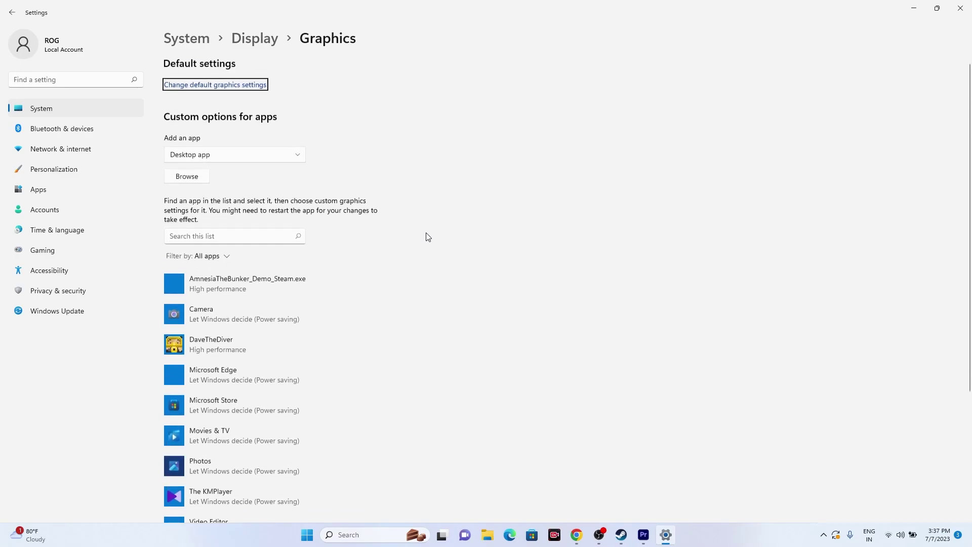
click(199, 183)
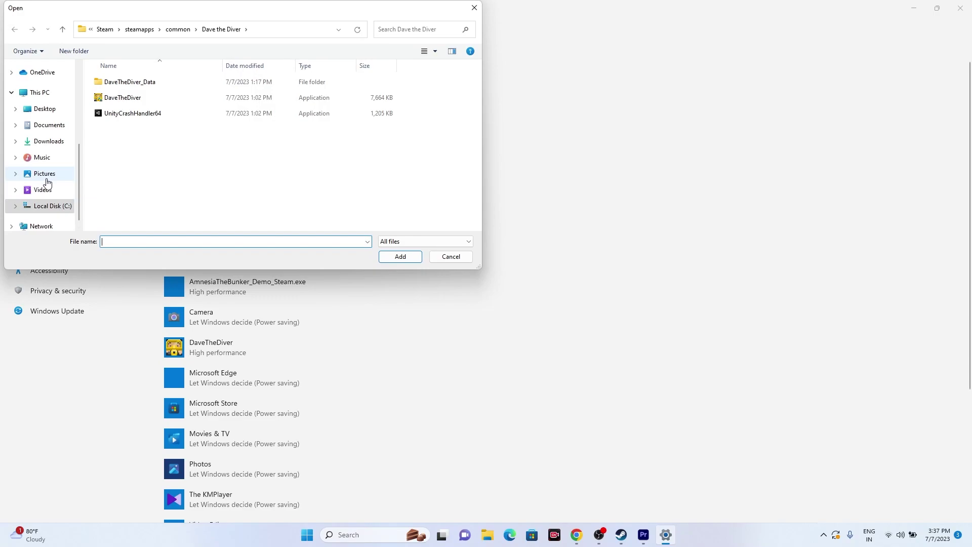
Add the cod executable from C:\Program Files (x86)\Steam\steamapps\common\Call of Duty HQ to the graphics list.
scroll(53, 190, up, 2)
click(49, 133)
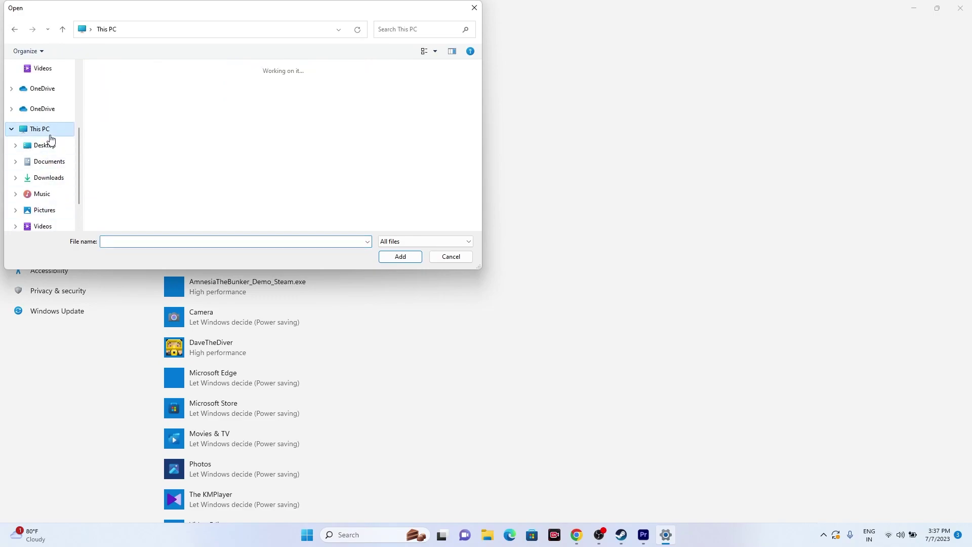
double_click(150, 154)
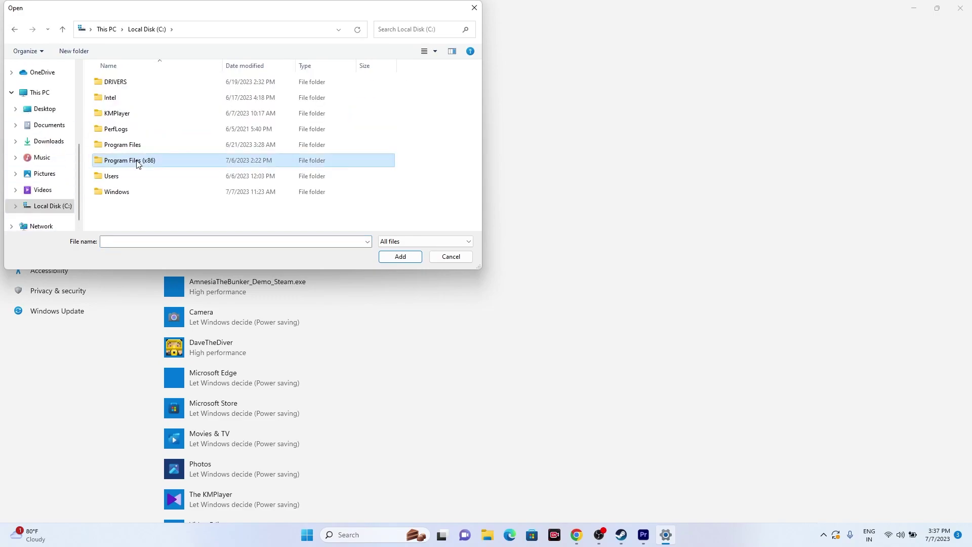
double_click(137, 161)
scroll(139, 130, down, 2)
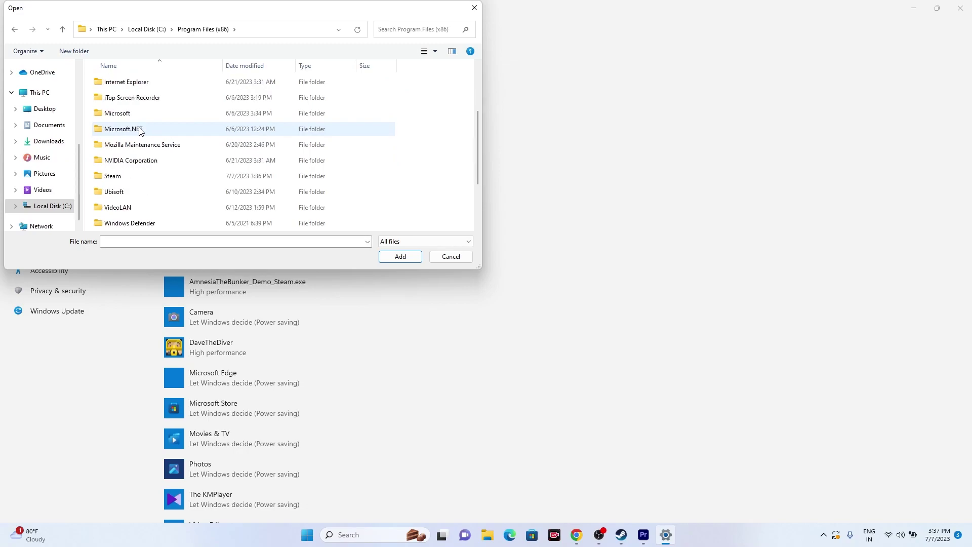
scroll(140, 129, up, 1)
scroll(139, 130, down, 3)
double_click(124, 103)
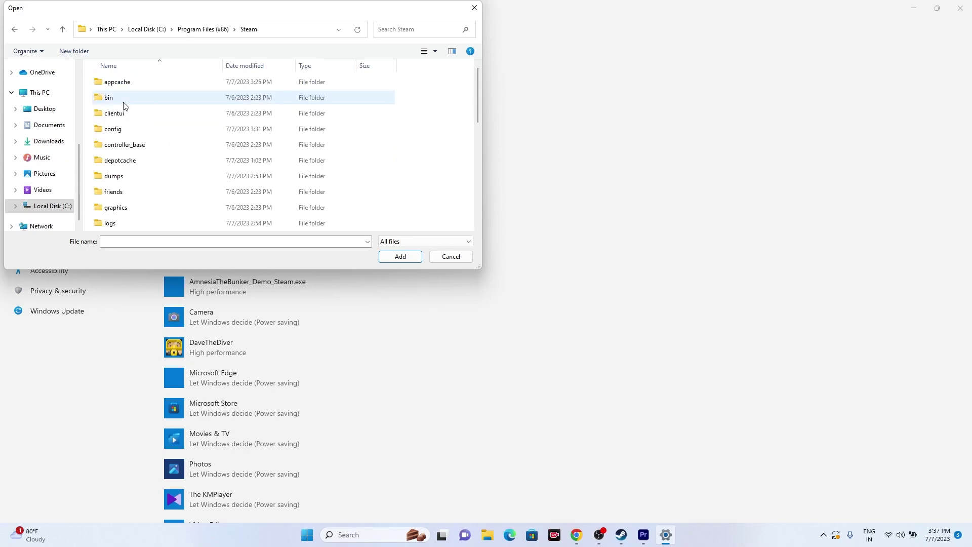
scroll(152, 135, down, 4)
double_click(146, 146)
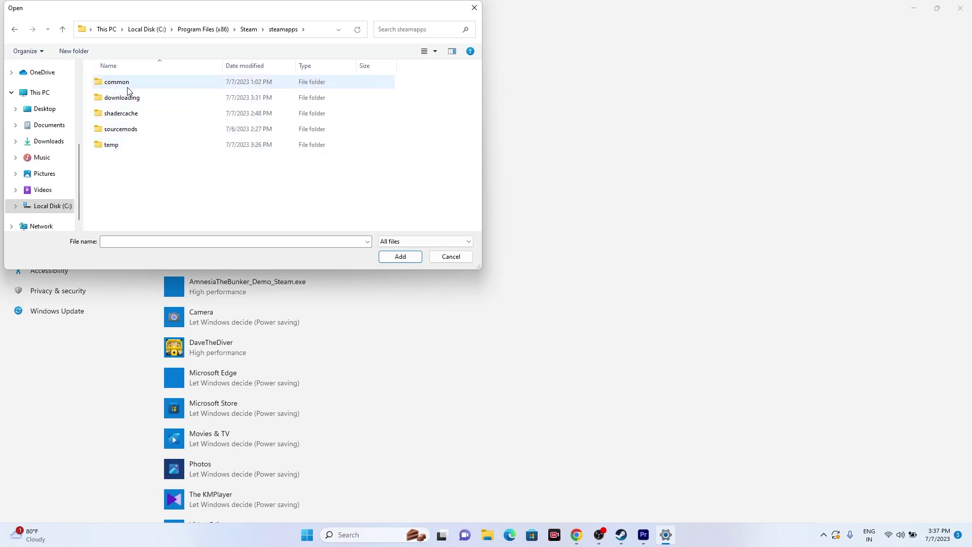
double_click(127, 86)
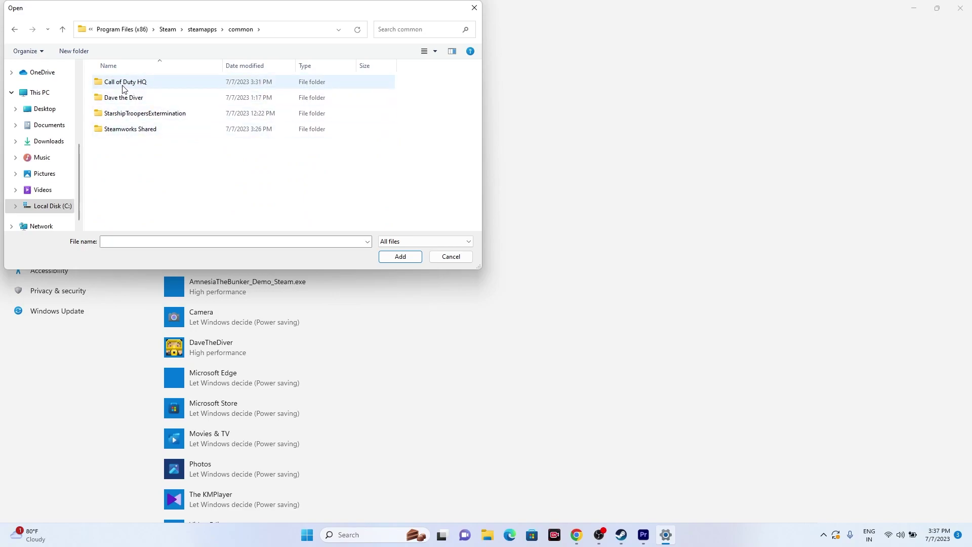
double_click(124, 87)
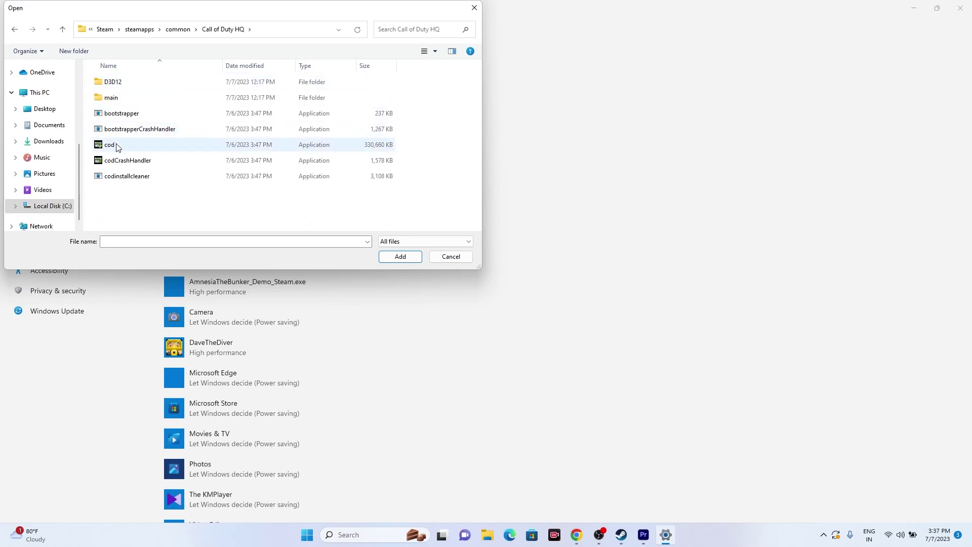
click(116, 146)
click(399, 256)
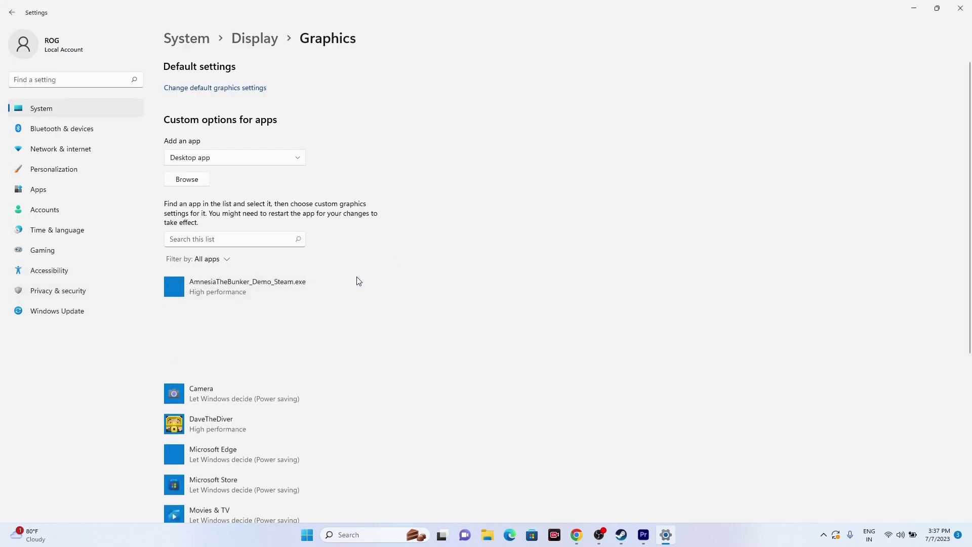
Set Call of Duty HQ's graphics preference to High performance, save, and close Settings.
scroll(507, 253, down, 2)
click(330, 299)
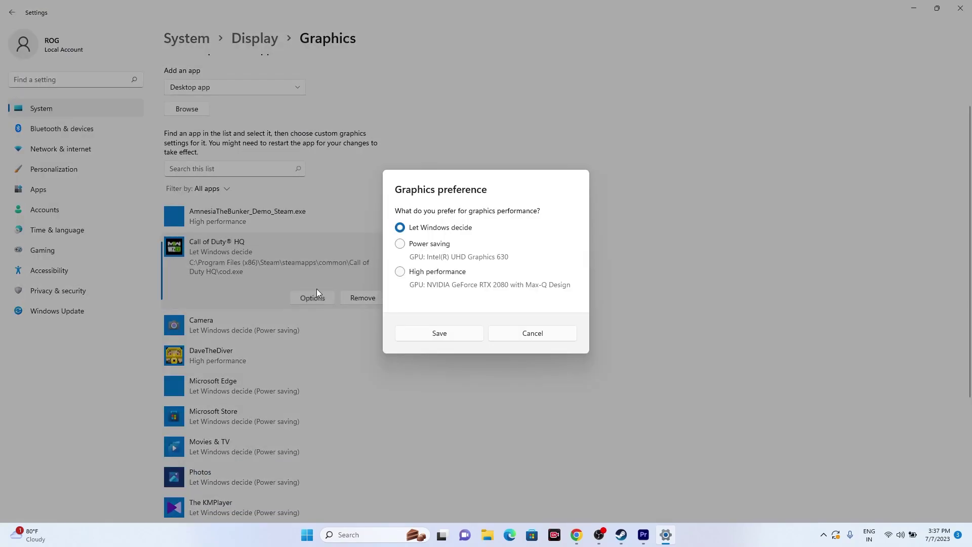
click(400, 272)
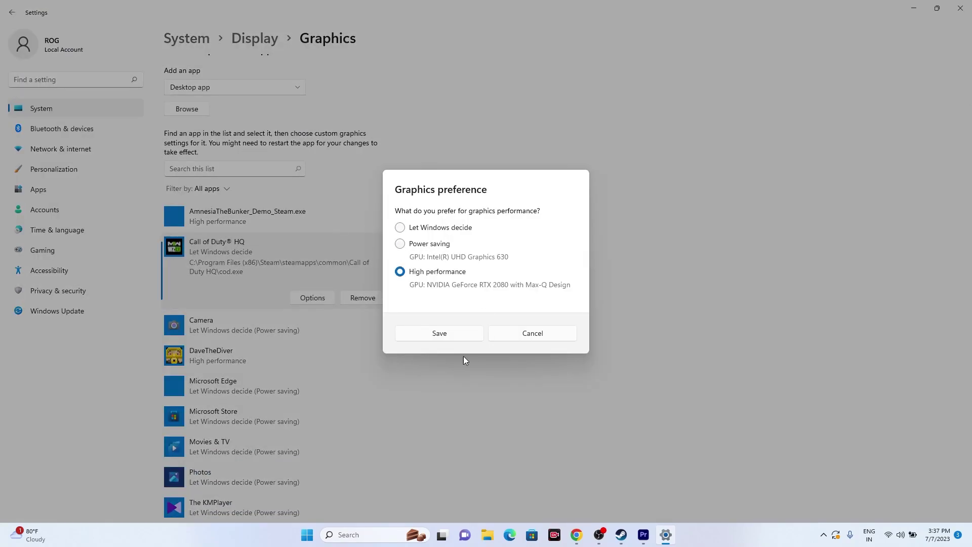
click(459, 334)
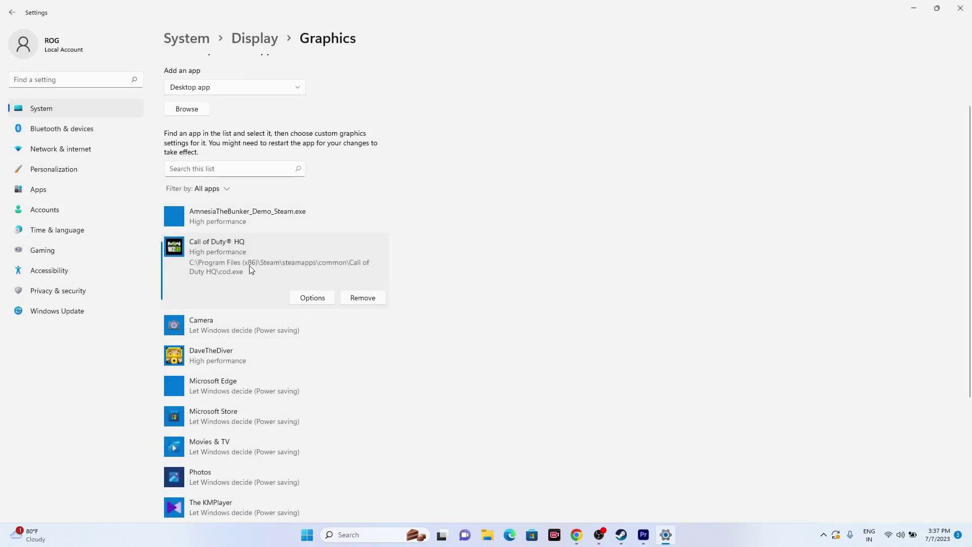
click(299, 298)
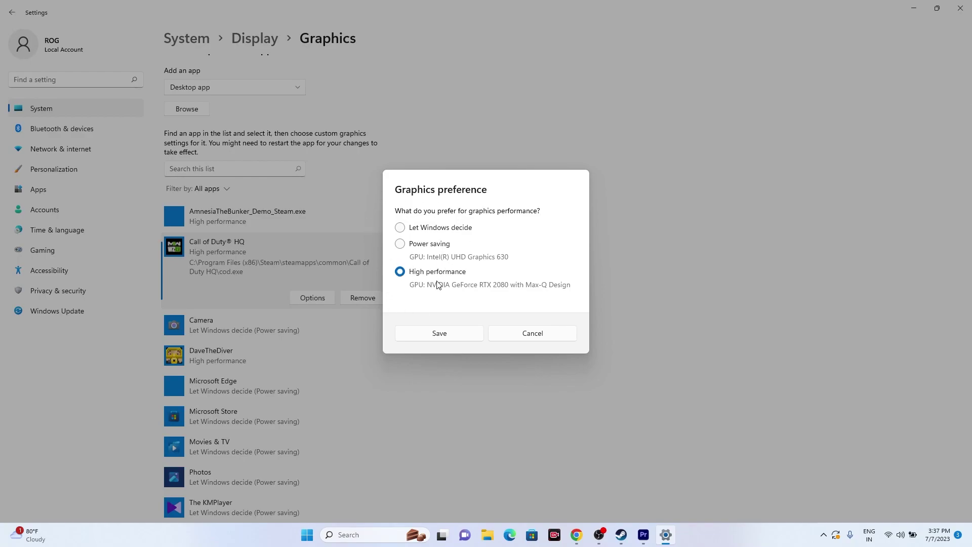
click(445, 334)
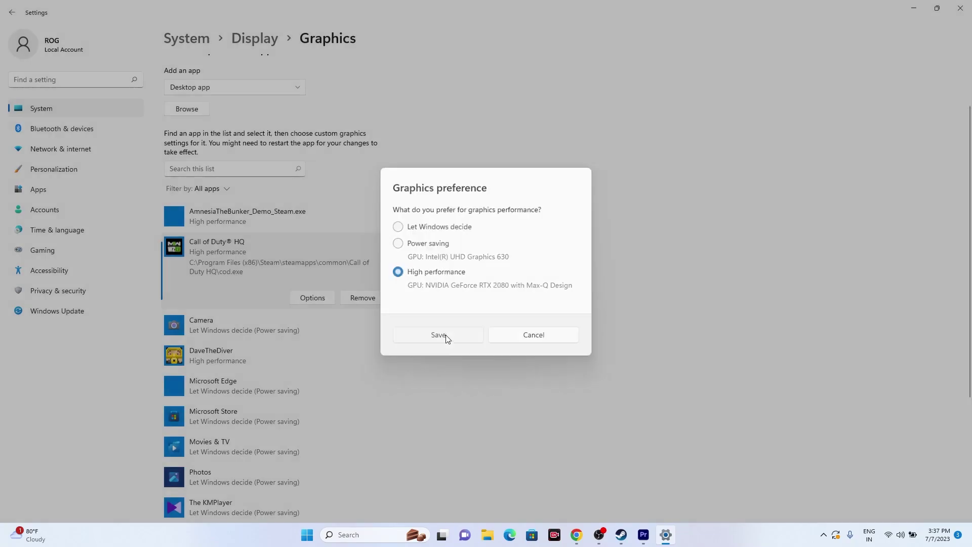
click(964, 11)
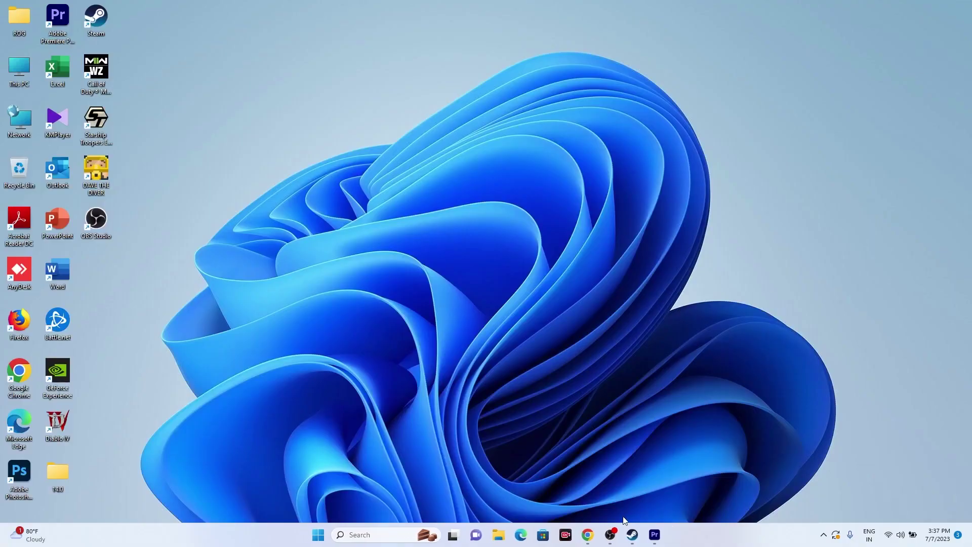
Open the Virtual Memory dialog through advanced system settings > Performance > Advanced.
click(632, 535)
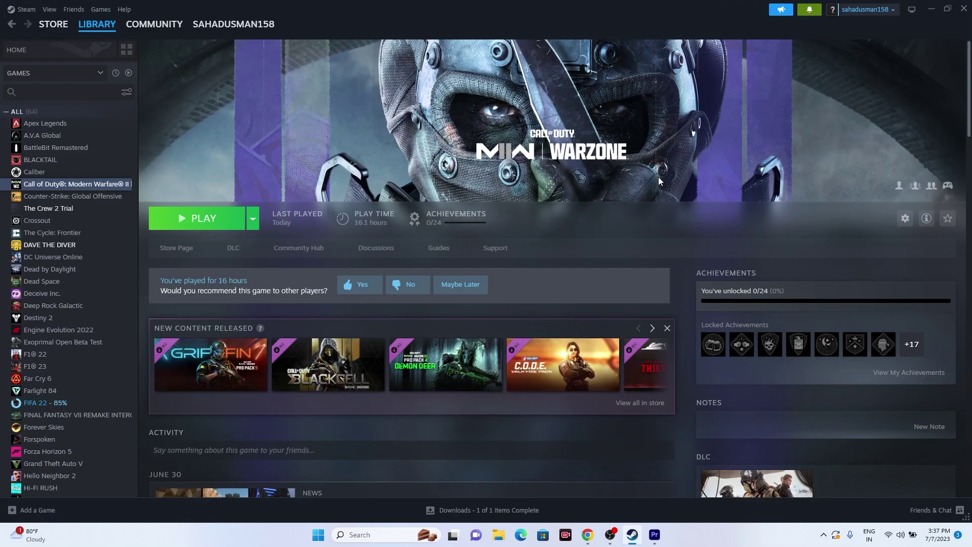
click(926, 10)
click(355, 535)
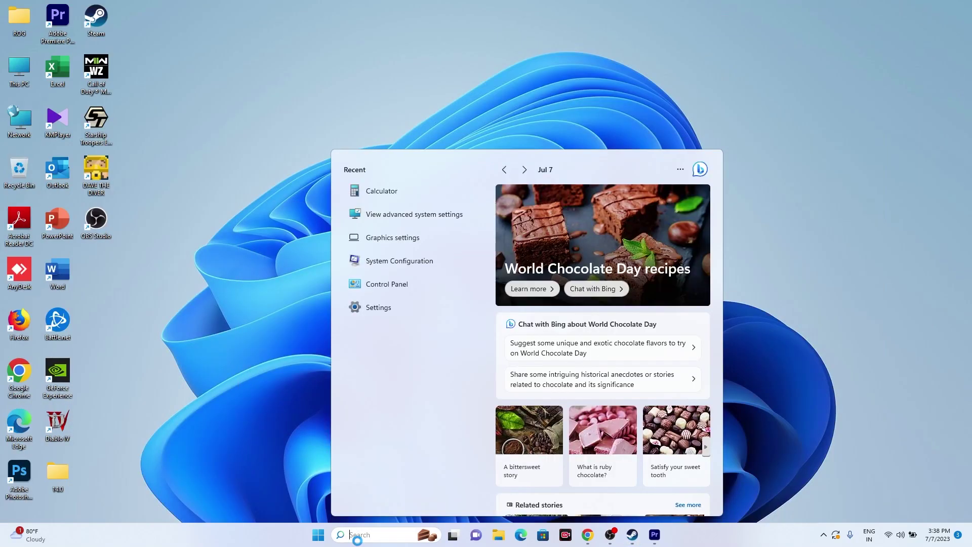
click(412, 217)
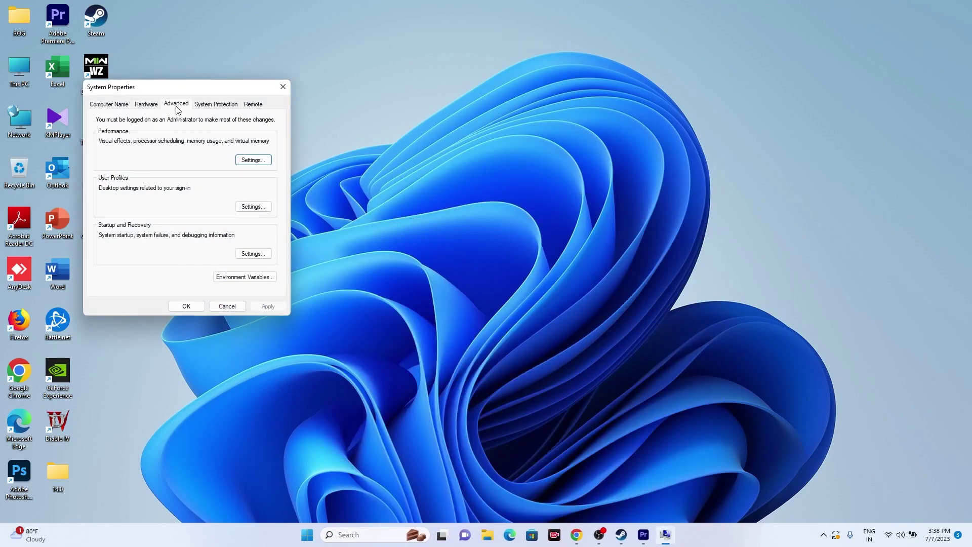
click(257, 161)
click(164, 145)
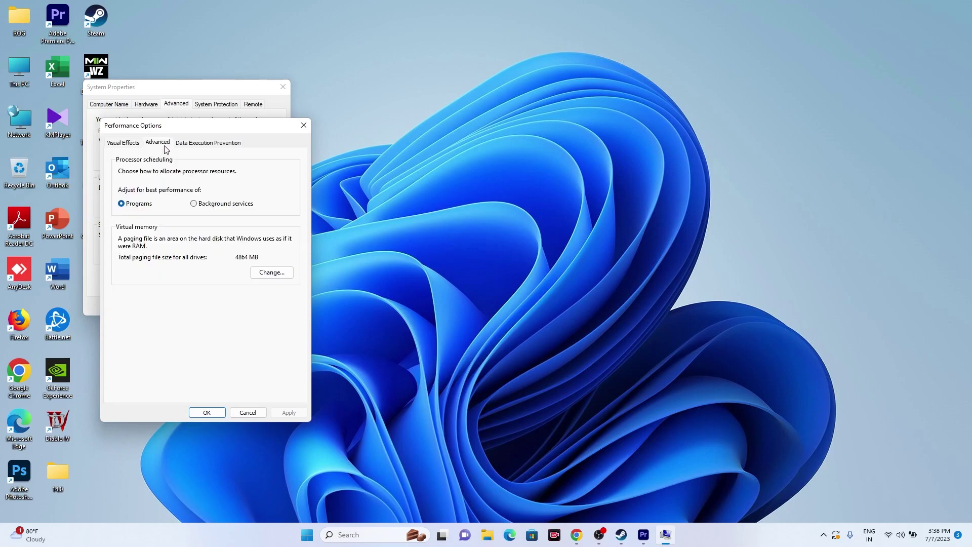
click(268, 274)
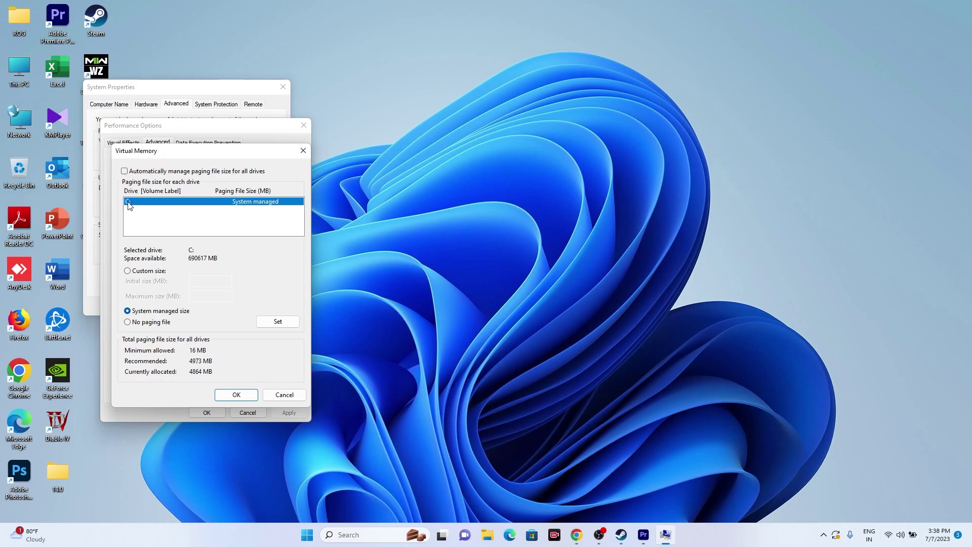
Switch the C: paging file to Custom size and select the initial size field.
click(128, 271)
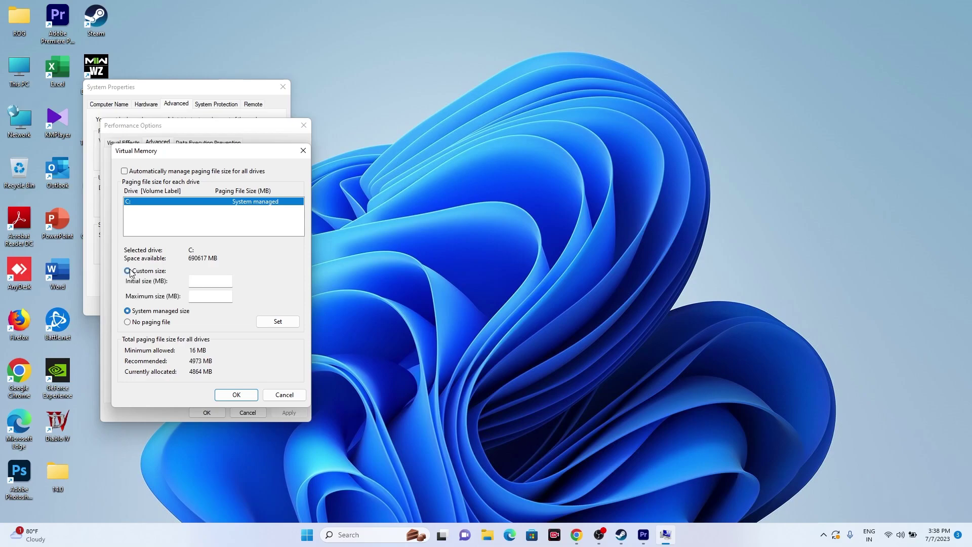
click(197, 282)
click(202, 293)
click(202, 282)
Open Calculator and compute 32 × 1024 = 32,768.
click(376, 533)
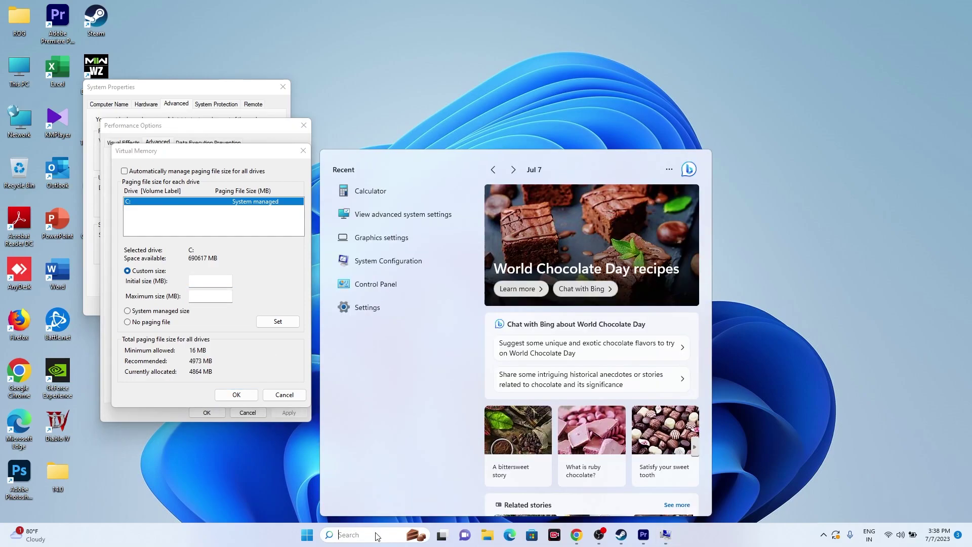
click(367, 197)
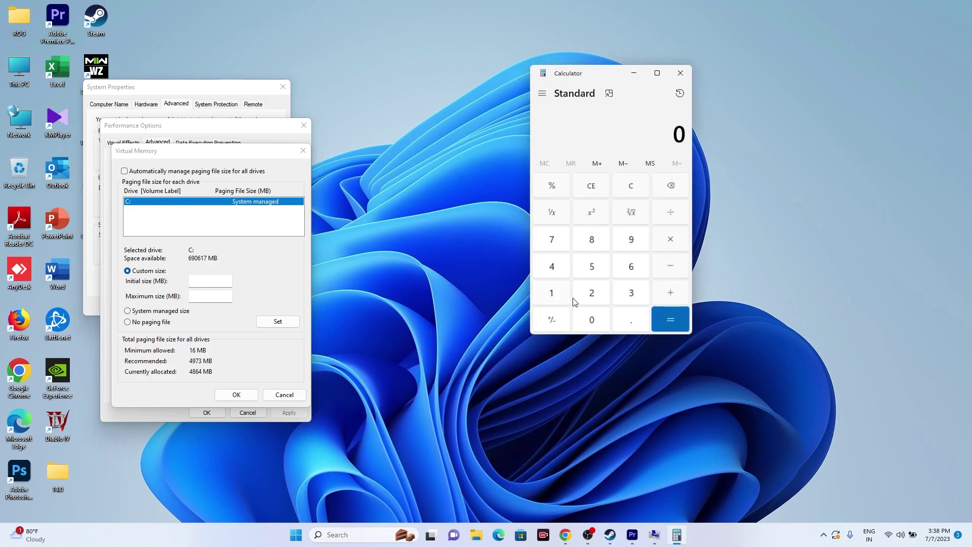
click(630, 296)
click(600, 297)
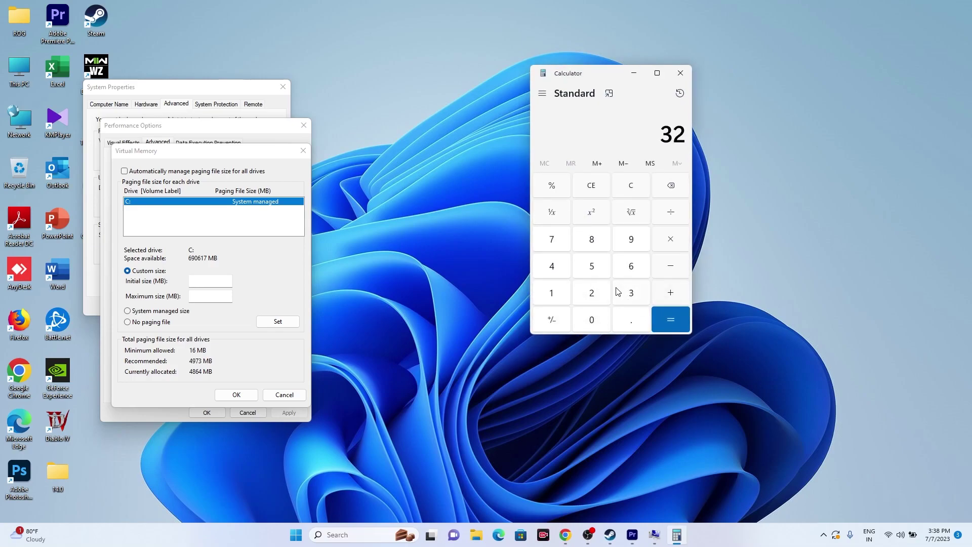
click(669, 239)
click(567, 294)
click(583, 312)
click(586, 297)
click(552, 266)
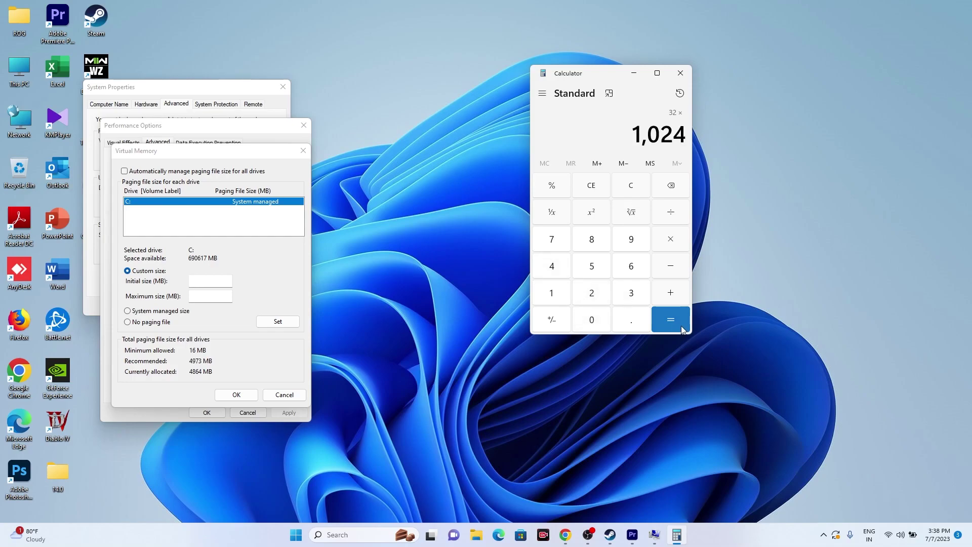
click(681, 324)
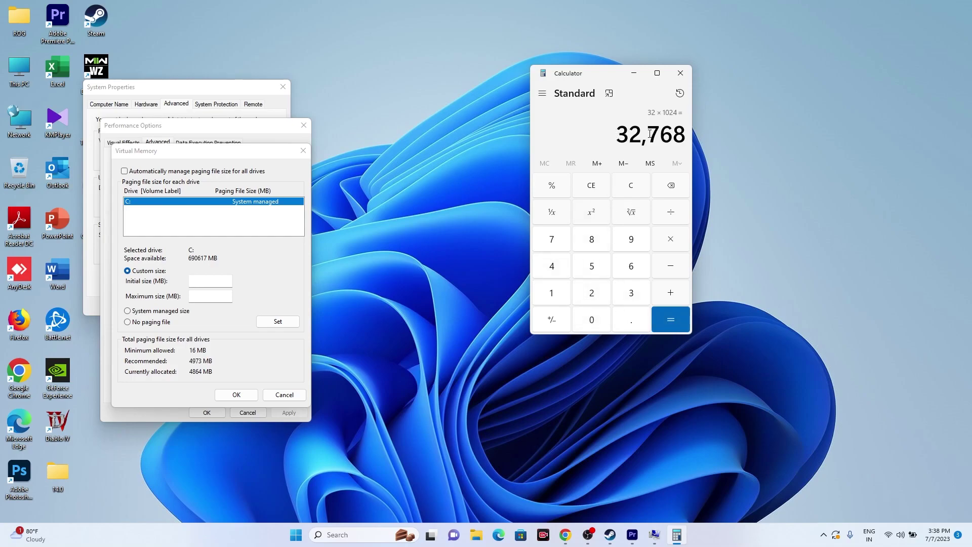
Copy 32,768 from Calculator and paste it as the initial paging file size.
right_click(690, 131)
click(711, 146)
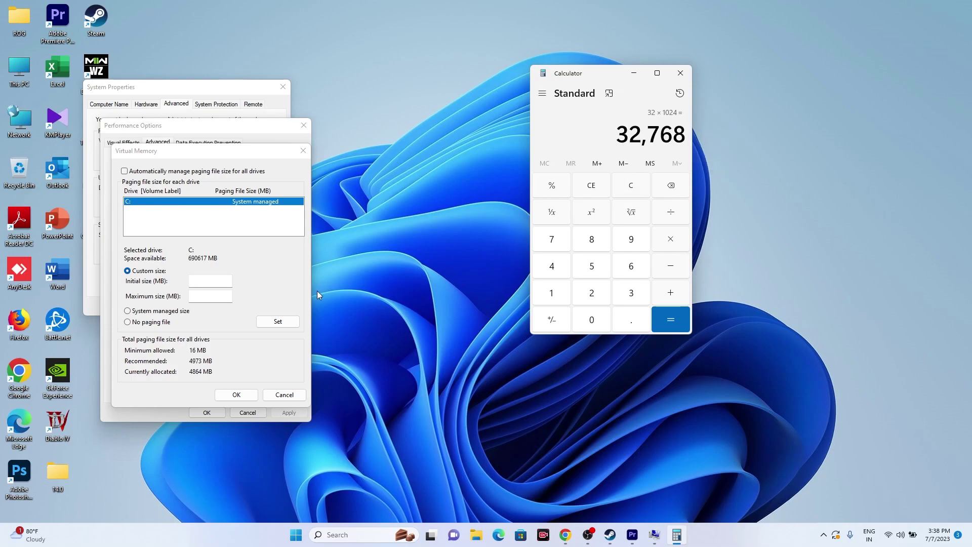
right_click(223, 282)
click(241, 324)
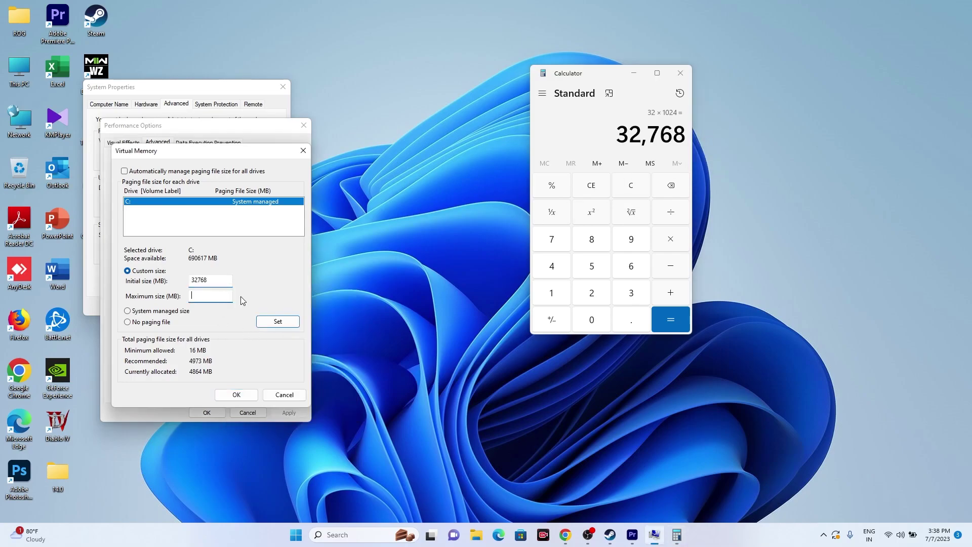
Compute the maximum size in Calculator: 32 × 1024 × 3 = 98,304.
click(592, 186)
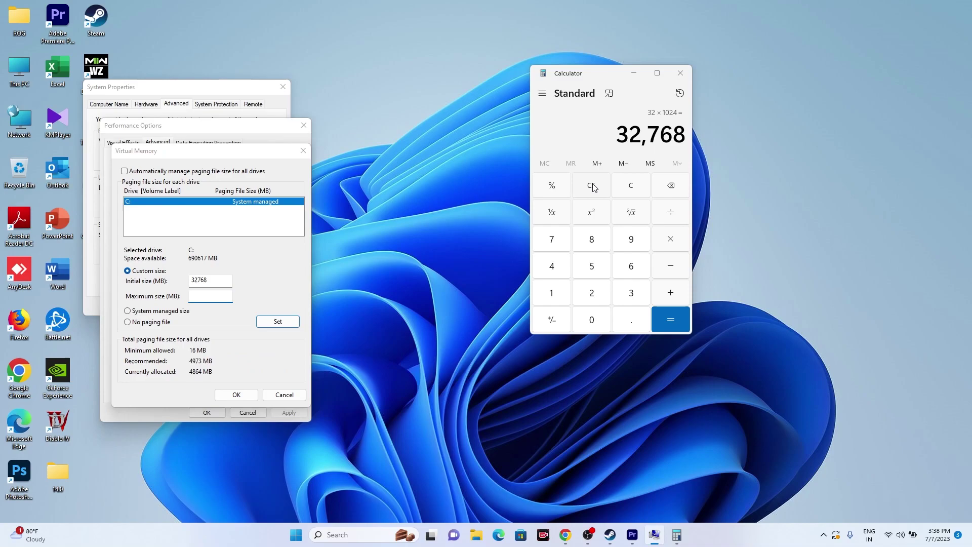
click(631, 296)
click(592, 297)
click(551, 293)
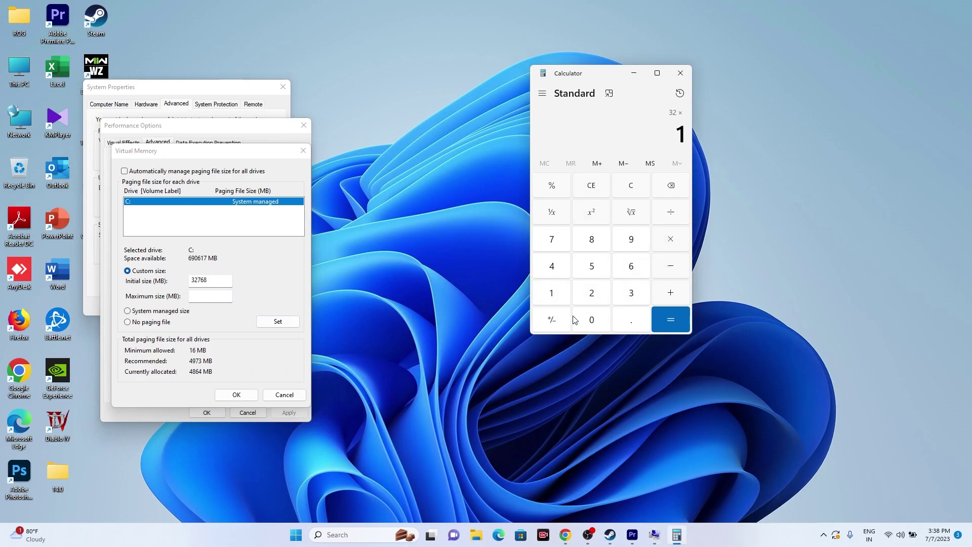
click(591, 320)
click(591, 292)
click(552, 266)
click(673, 319)
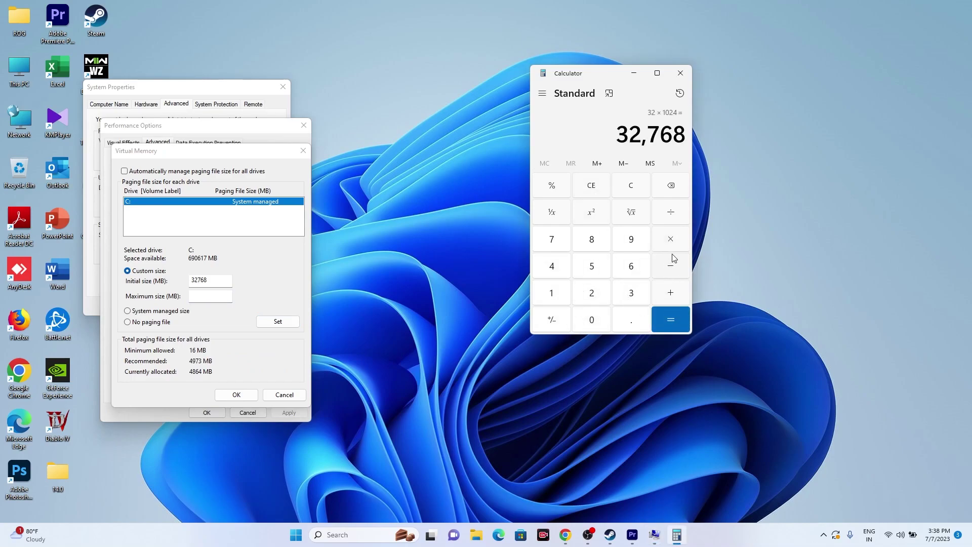
click(671, 241)
click(638, 297)
click(669, 319)
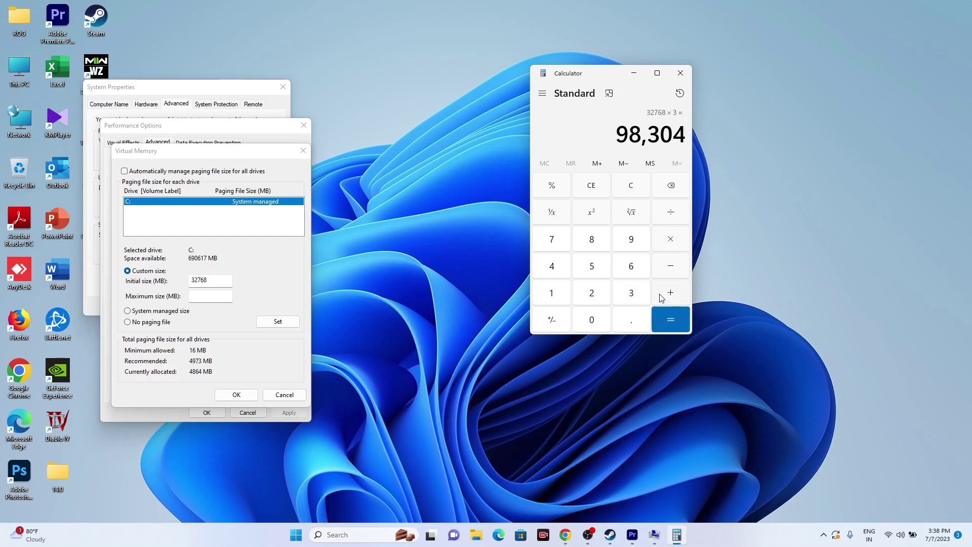
Paste 98,304 as the maximum size, then close all dialogs and Calculator.
drag(623, 133, 690, 136)
key(ctrl+c)
right_click(690, 136)
click(689, 156)
right_click(218, 297)
click(239, 344)
click(276, 396)
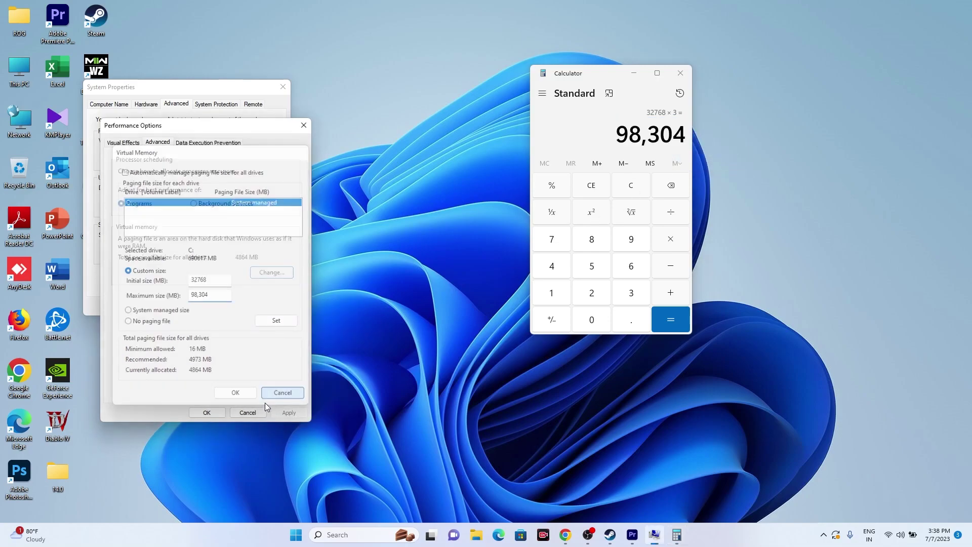
click(247, 412)
click(283, 87)
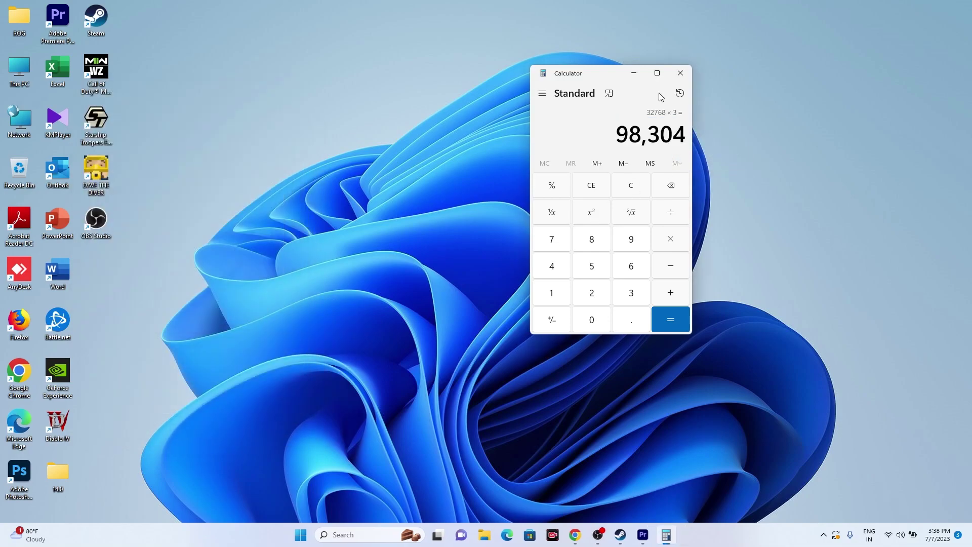
click(680, 73)
Check the Windows Update page in Settings, then close Settings.
click(631, 535)
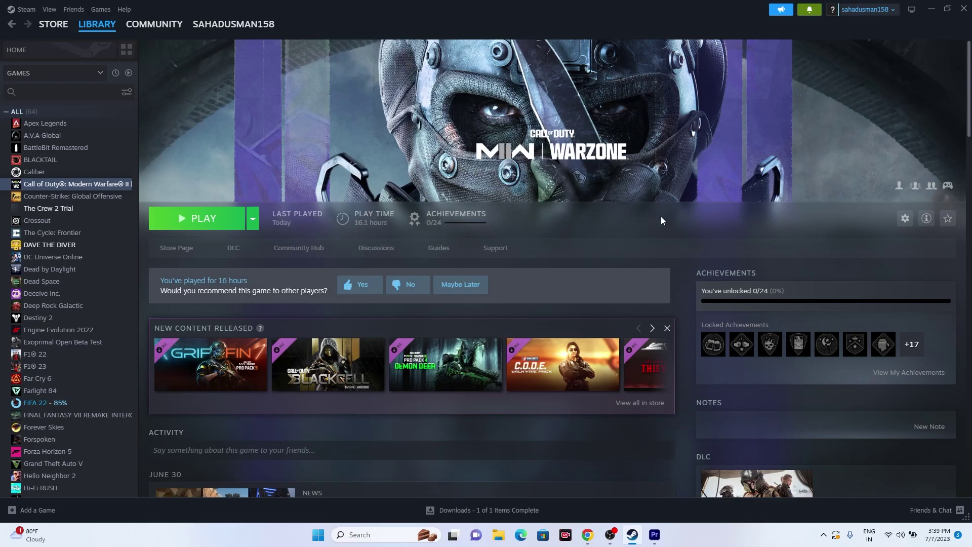
click(929, 9)
click(391, 532)
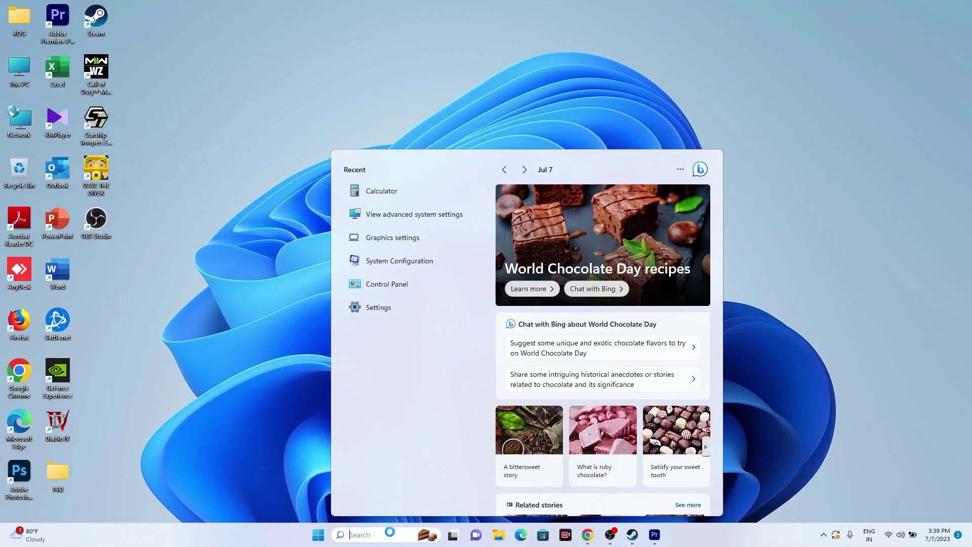
click(356, 306)
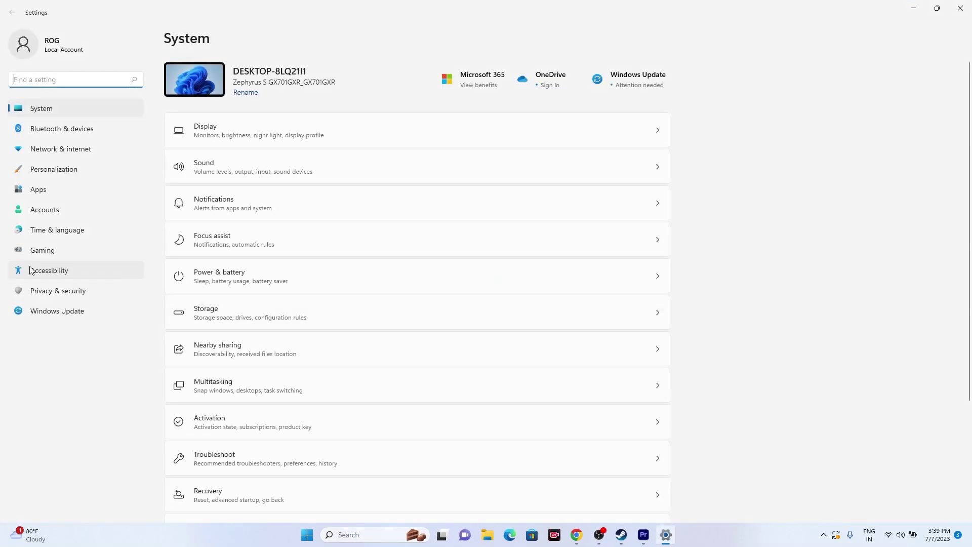
click(35, 310)
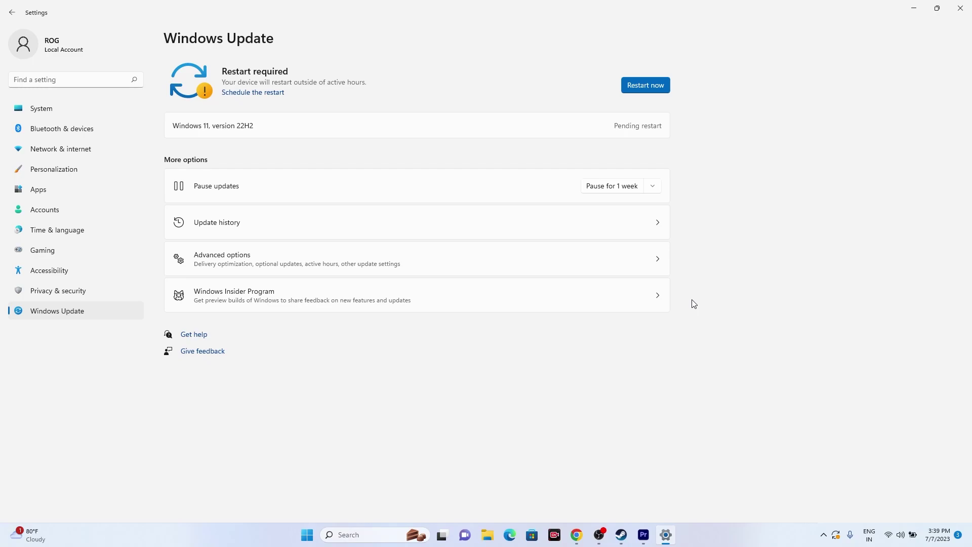
click(960, 8)
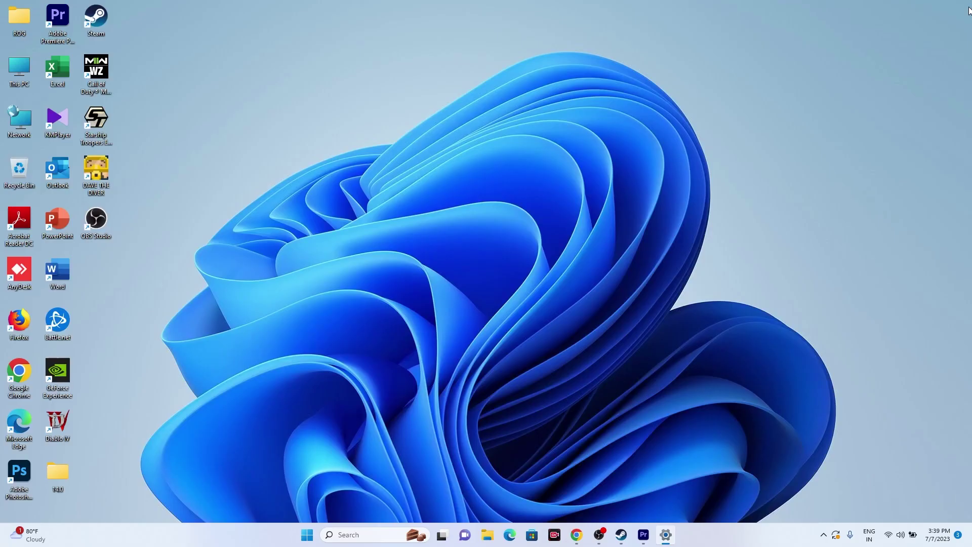
Bring up Steam, minimize it again, and open the web browser.
click(632, 536)
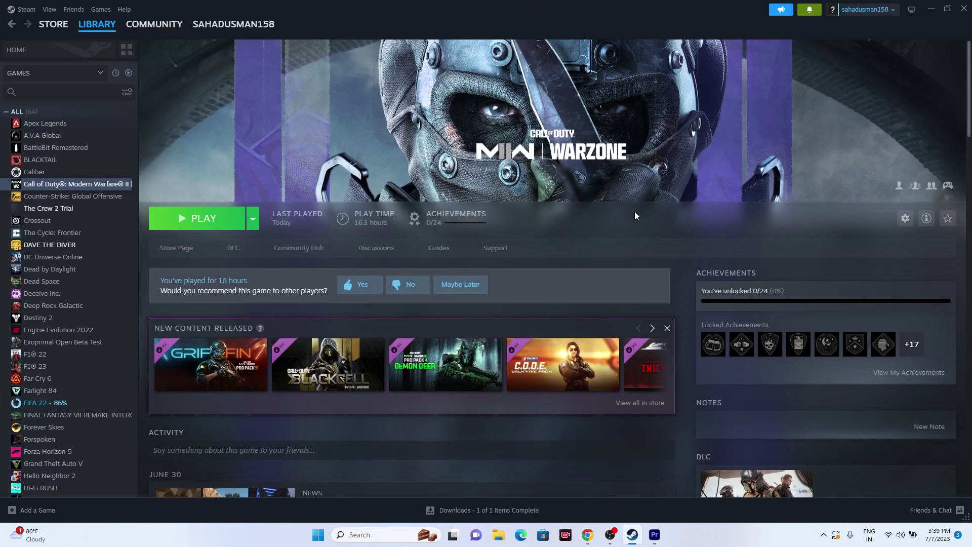
click(933, 14)
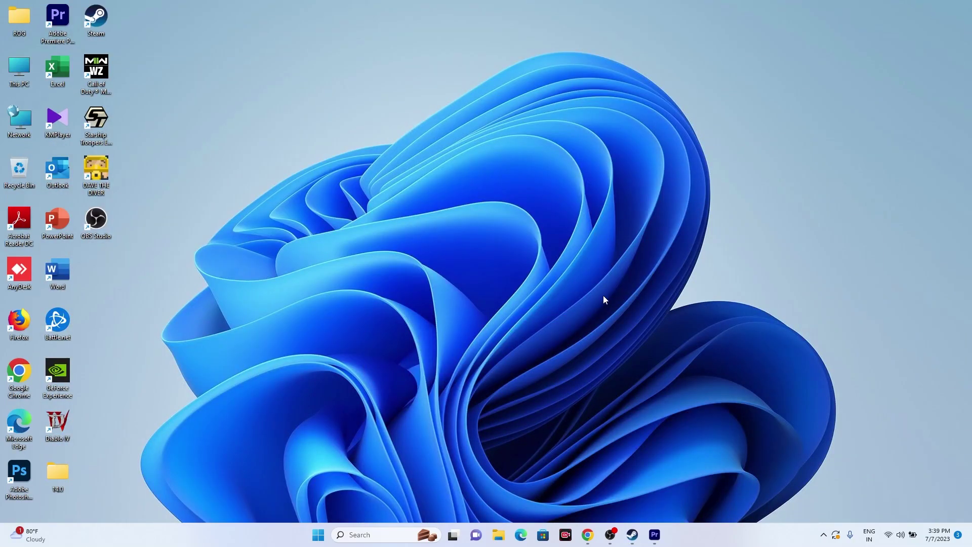
click(593, 527)
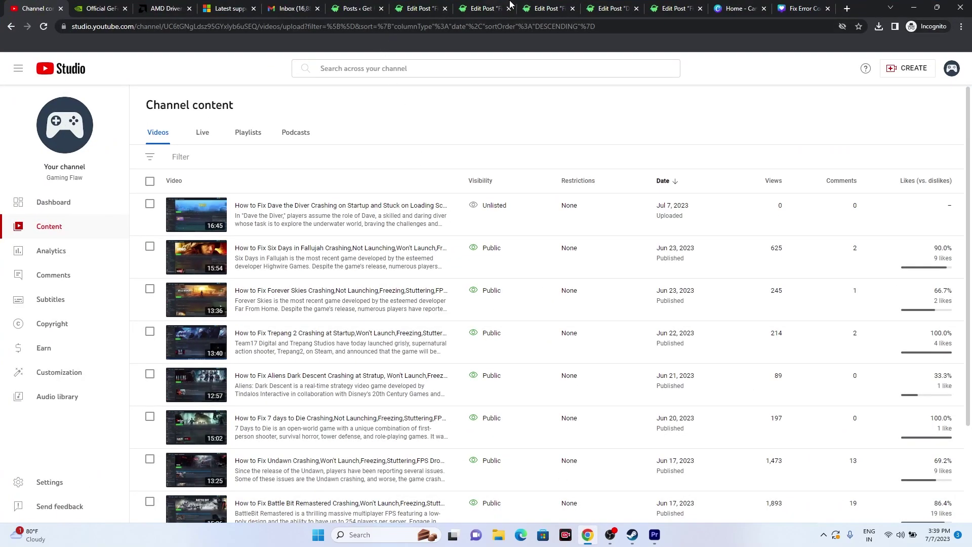
On the GeForce drivers page, set the Manual Driver Search operating system to Windows 11.
click(102, 8)
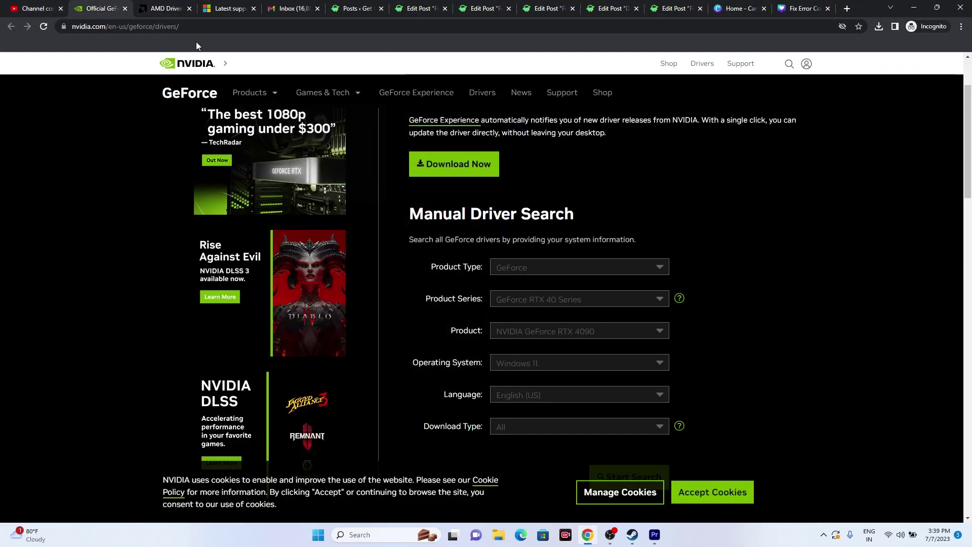
click(167, 6)
click(101, 9)
scroll(839, 217, up, 2)
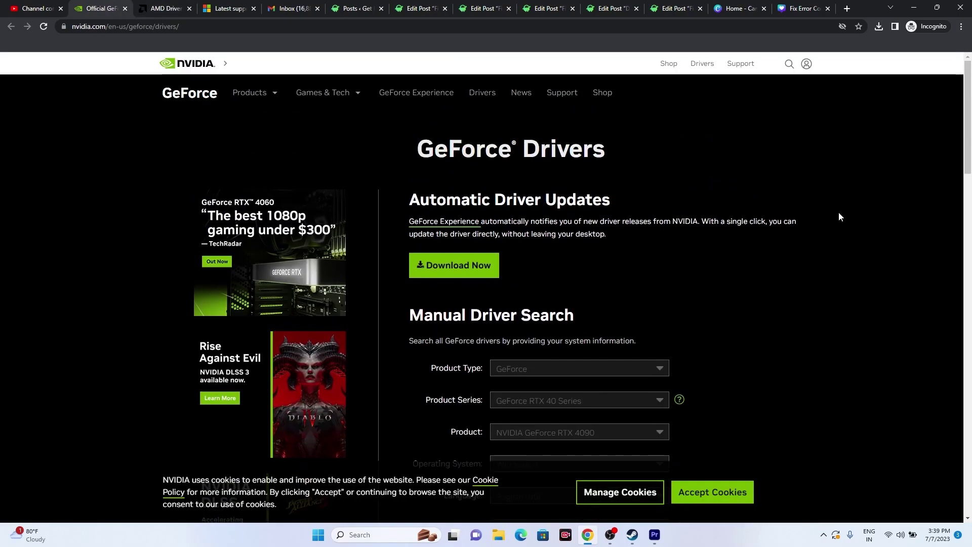
scroll(834, 207, down, 4)
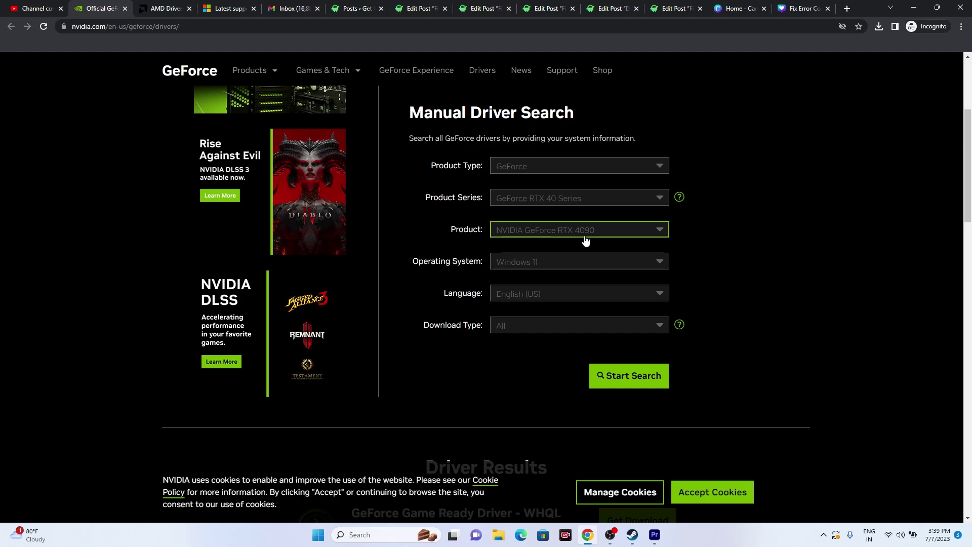
click(537, 264)
click(535, 293)
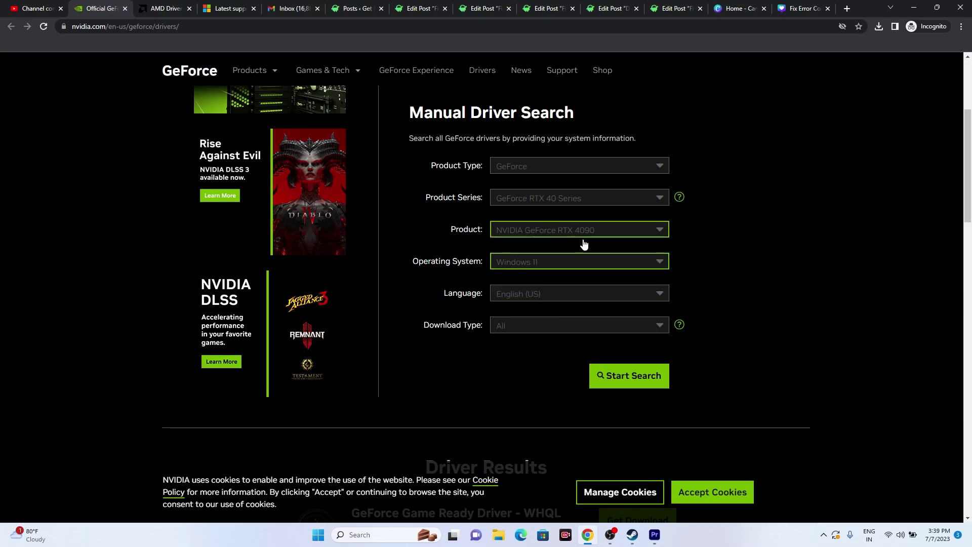
click(533, 264)
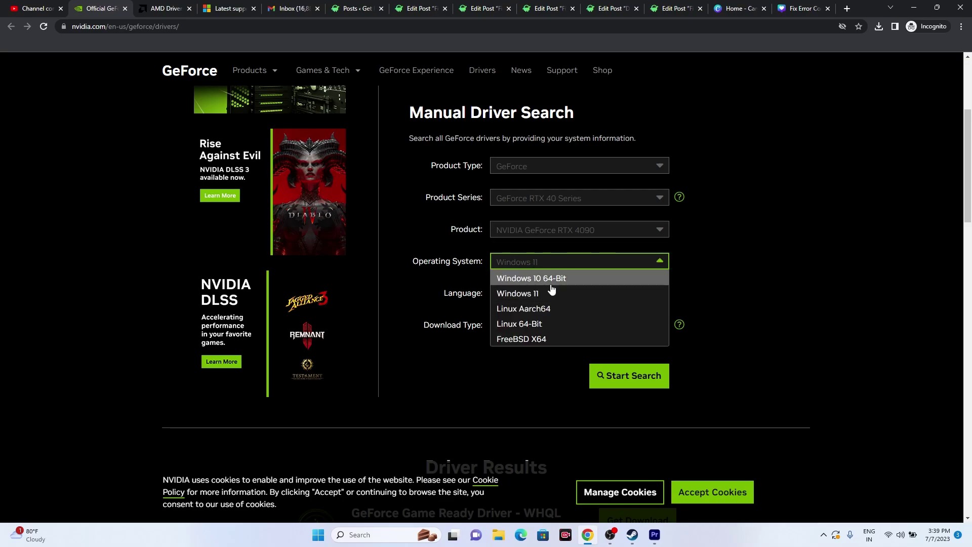
click(548, 293)
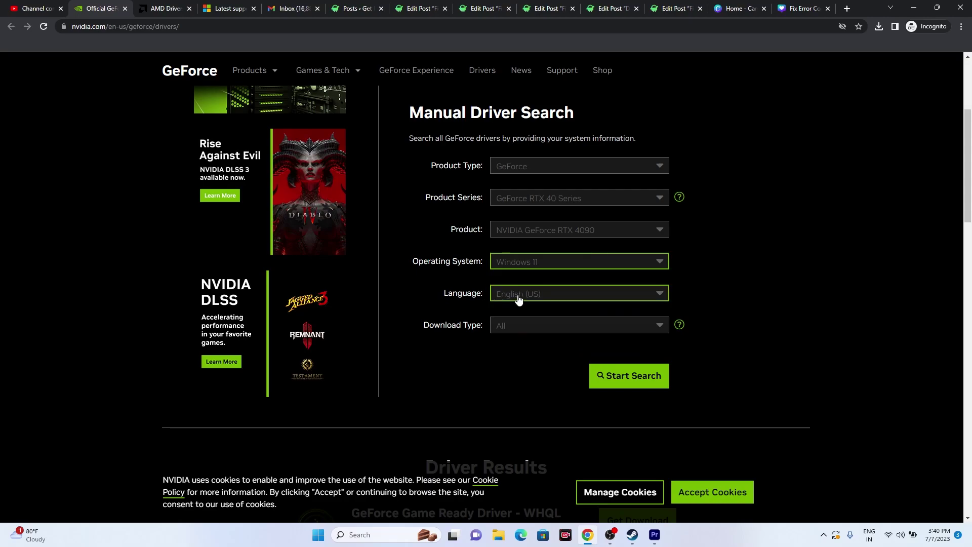
Highlight the Game Ready Driver 536.40 version and its Thu Jun 29, 2023 release date.
scroll(859, 263, down, 2)
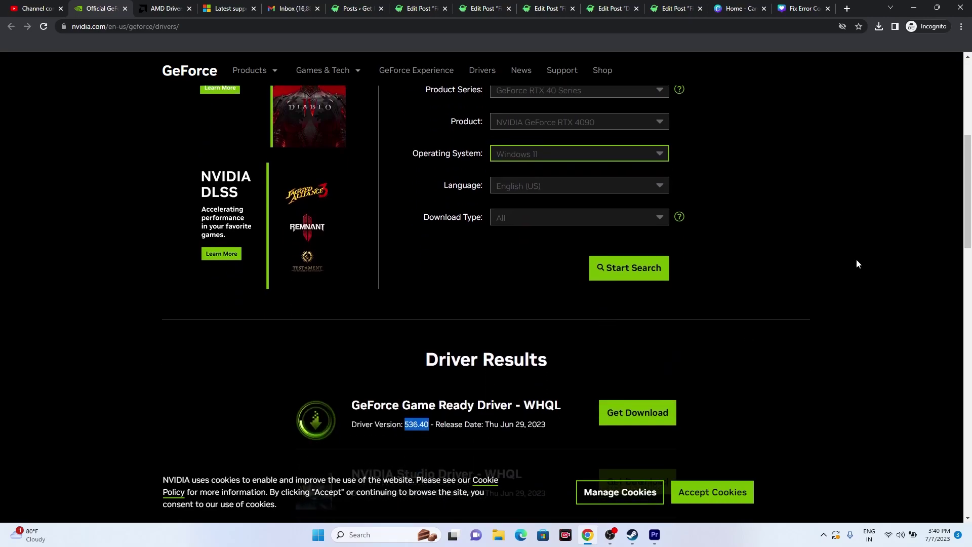
scroll(859, 262, down, 4)
click(357, 237)
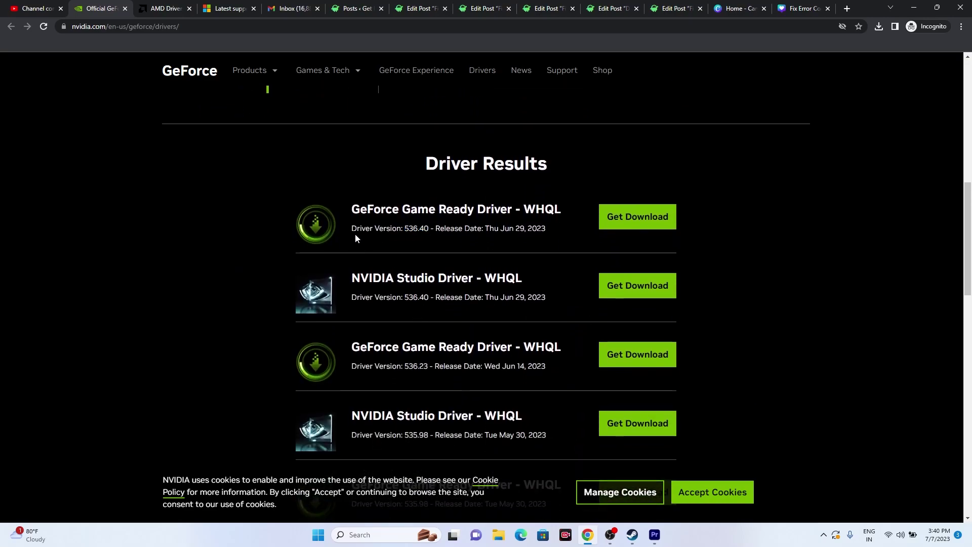
drag(355, 228, 428, 230)
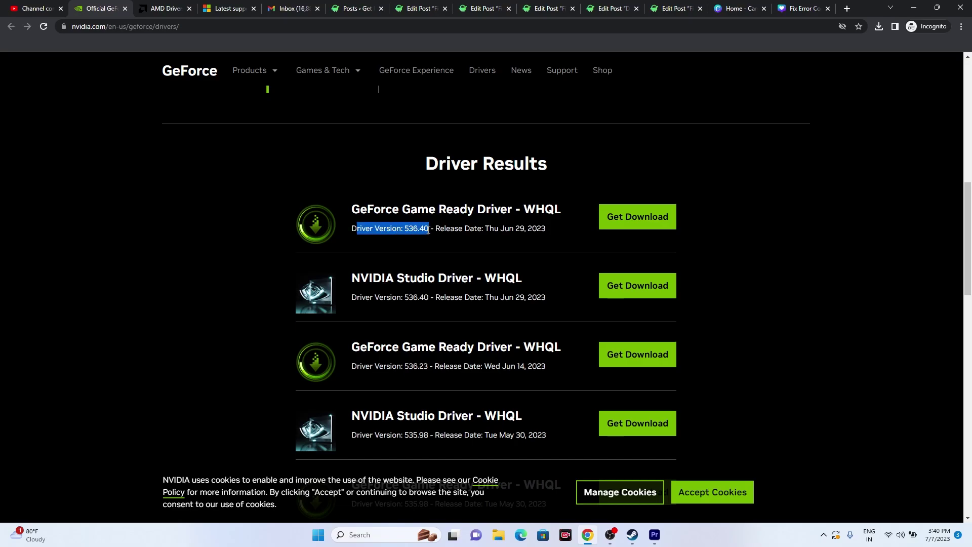
click(434, 231)
drag(434, 230, 533, 232)
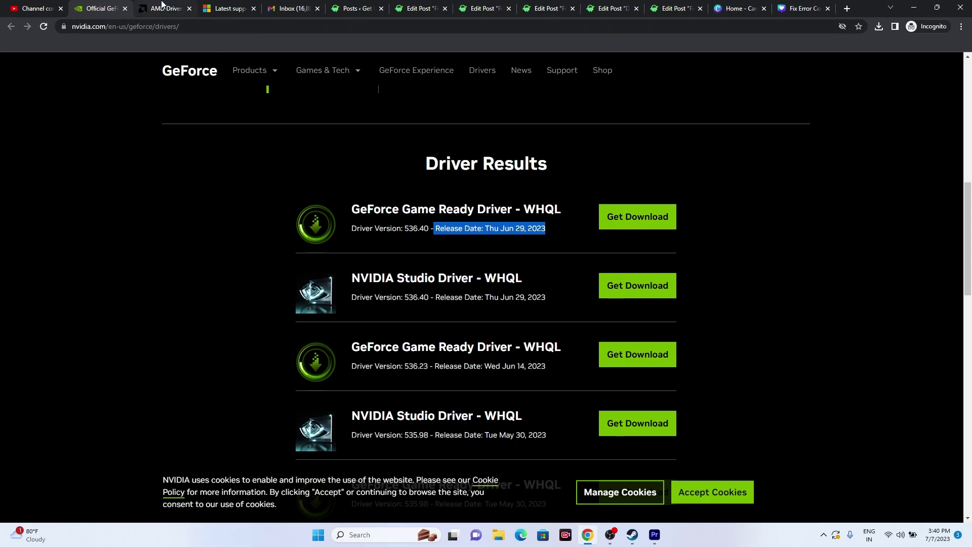
click(161, 9)
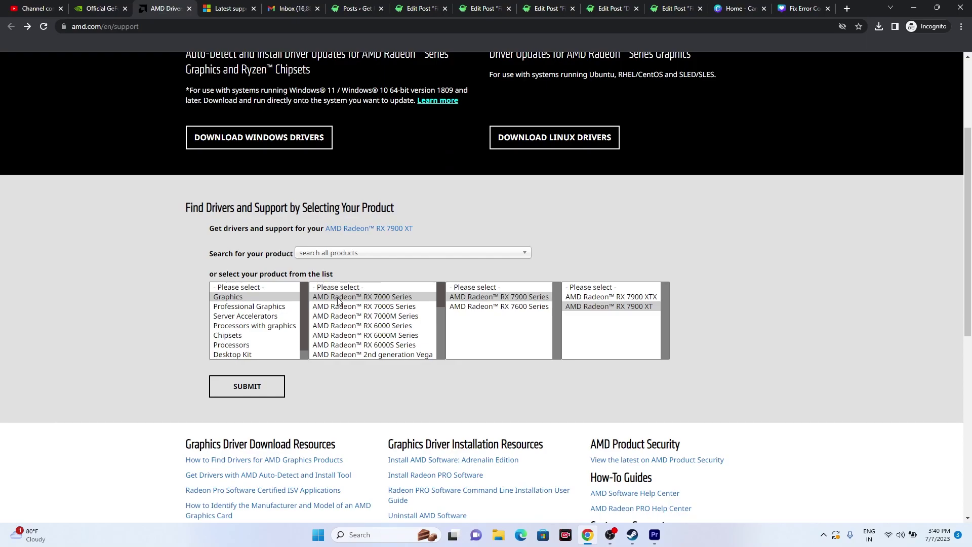
Submit AMD Radeon RX 7900 XT as the product, then go to the Visual C++ Redistributable article.
click(248, 392)
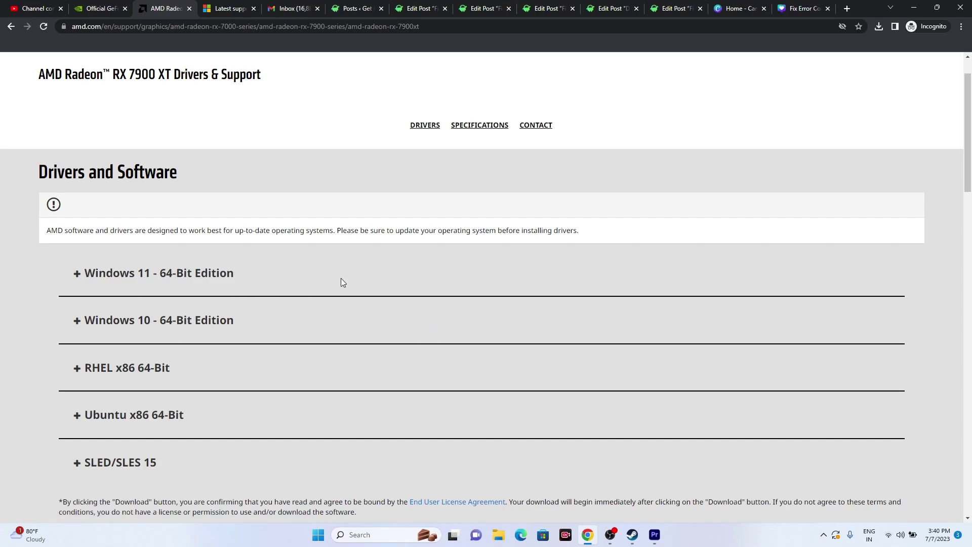
click(228, 5)
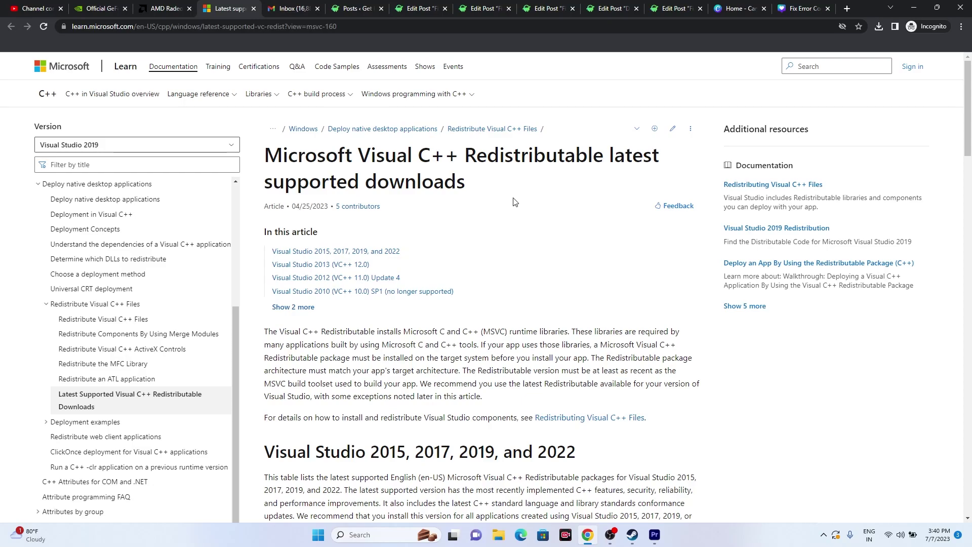
Scroll to the ARM64, X86 and X64 Visual C++ redistributable download links, then minimize the browser.
scroll(514, 201, down, 3)
scroll(514, 201, up, 1)
scroll(514, 201, down, 2)
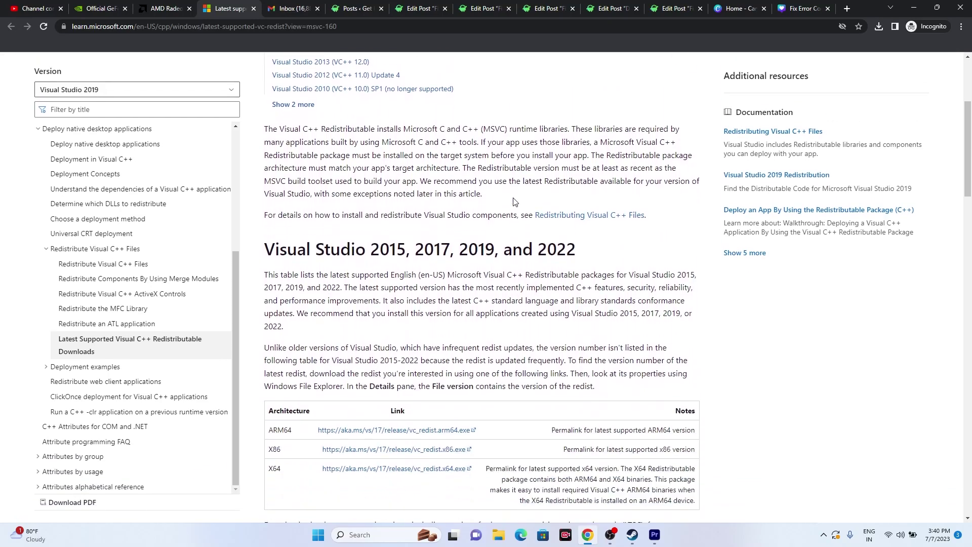
scroll(514, 201, down, 2)
drag(279, 152, 566, 152)
click(558, 178)
scroll(557, 178, down, 2)
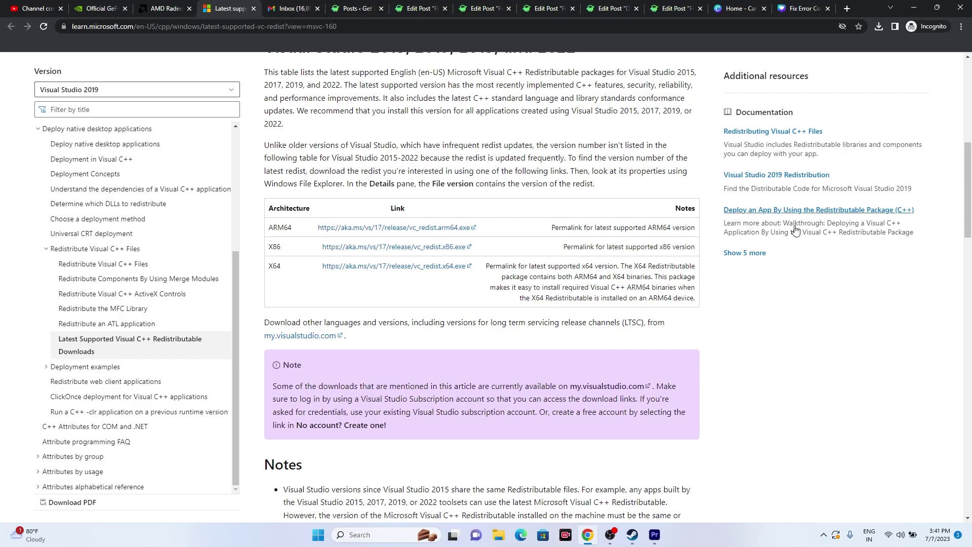
click(914, 14)
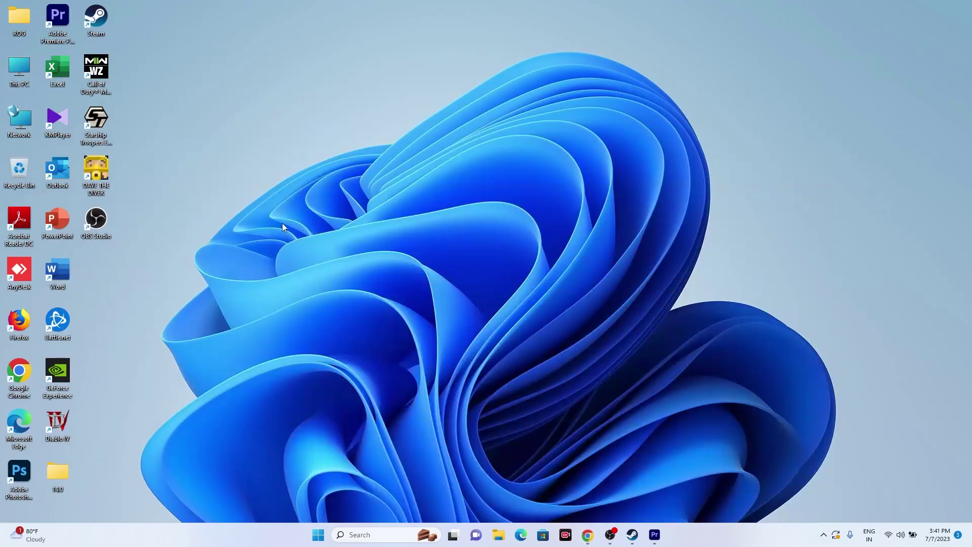
Check Call of Duty: Modern Warfare II in Steam, minimize Steam, and show This PC in File Explorer.
click(632, 534)
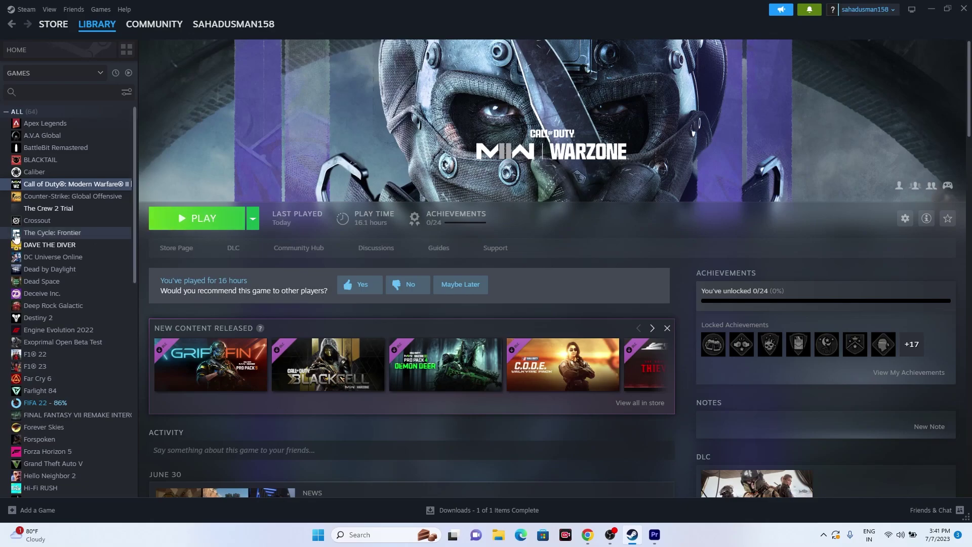
right_click(68, 186)
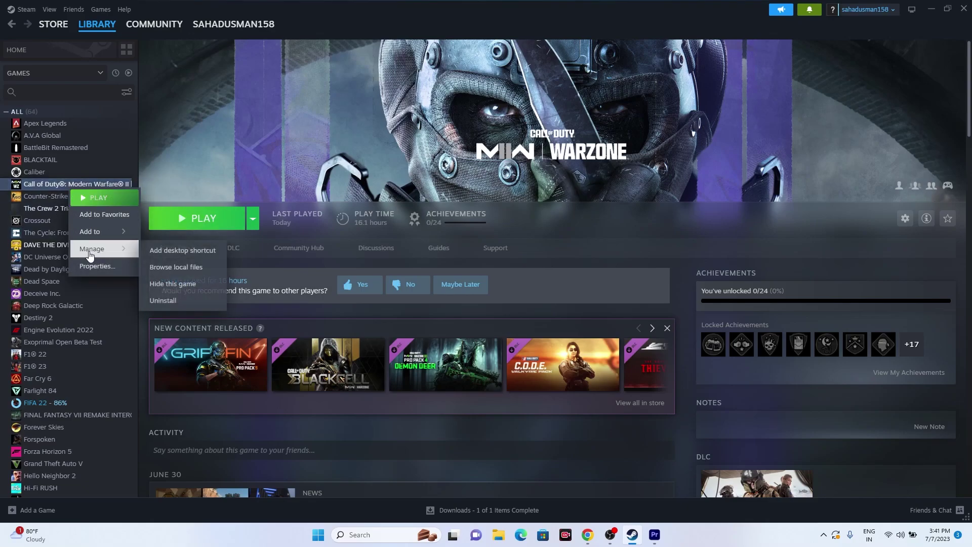
click(909, 37)
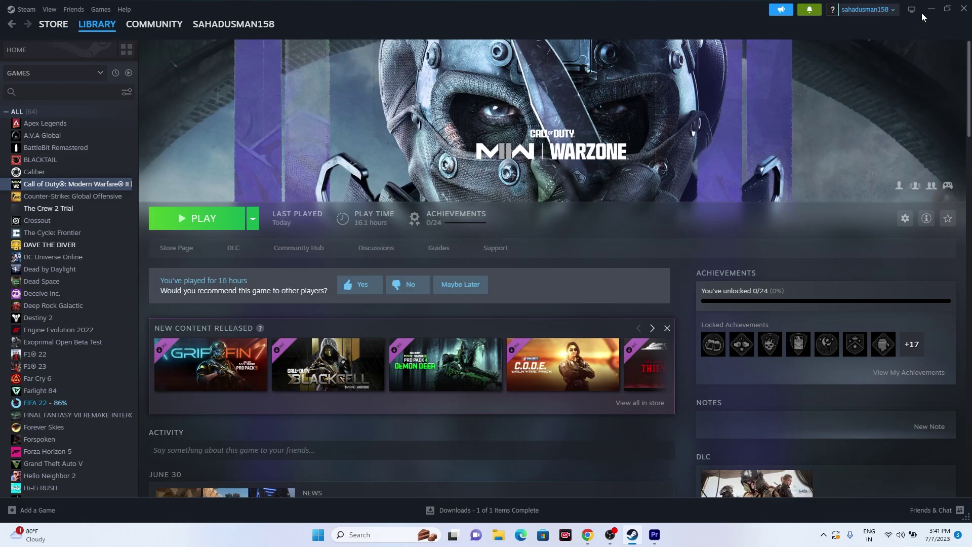
click(931, 8)
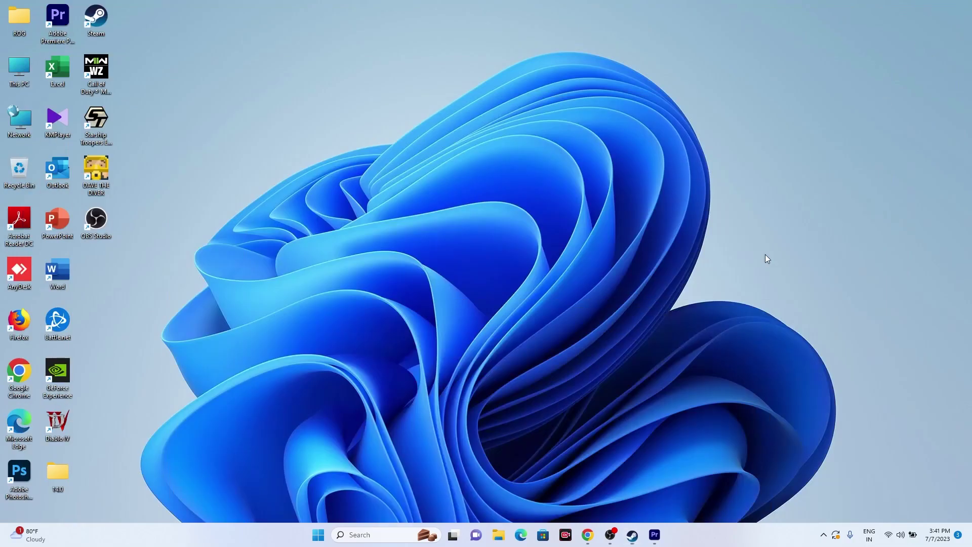
click(499, 535)
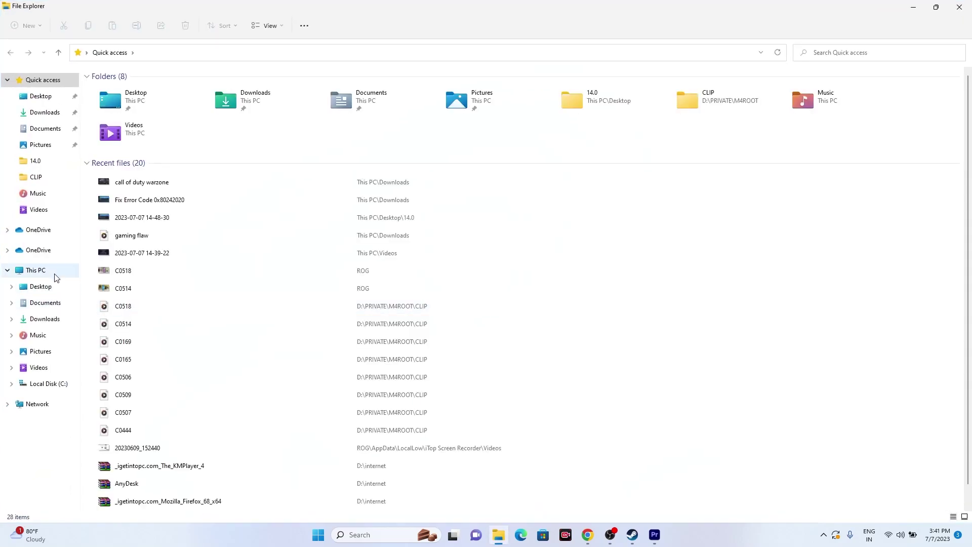
click(54, 274)
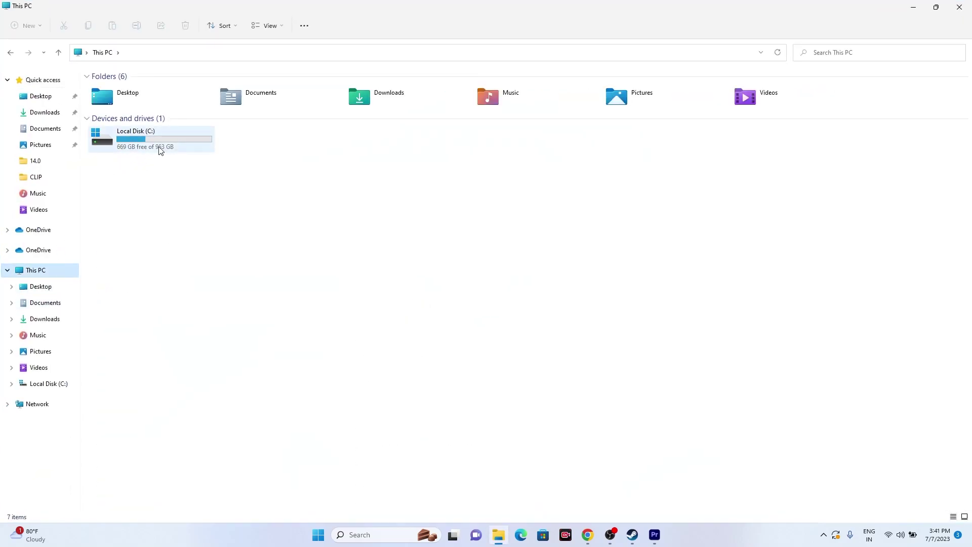